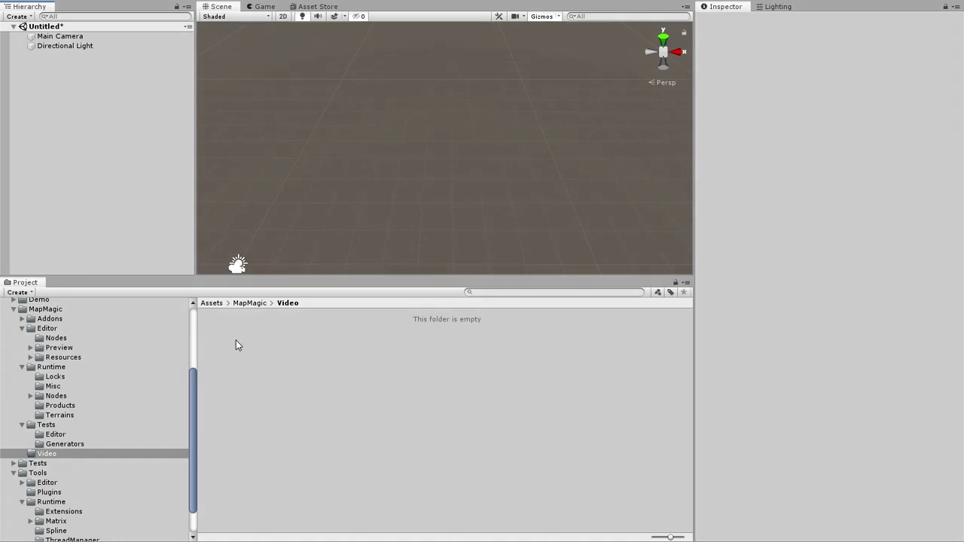
Step: Create a template MapMagic graph named MyGraph in the Video folder and drop it into the Scene to generate terrain
{"action": "left_click", "coordinate": [46, 454]}
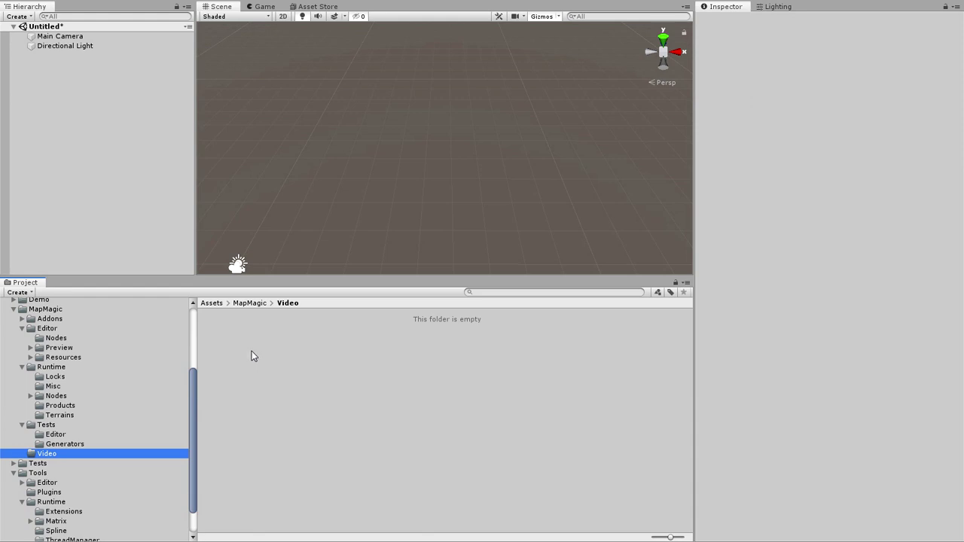
{"action": "left_click", "coordinate": [19, 293]}
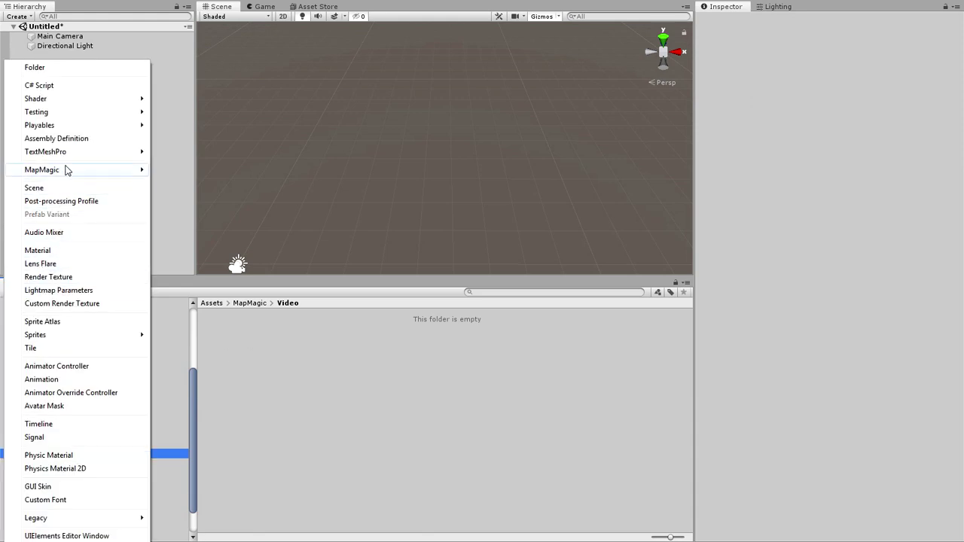
{"action": "mouse_move", "coordinate": [65, 171]}
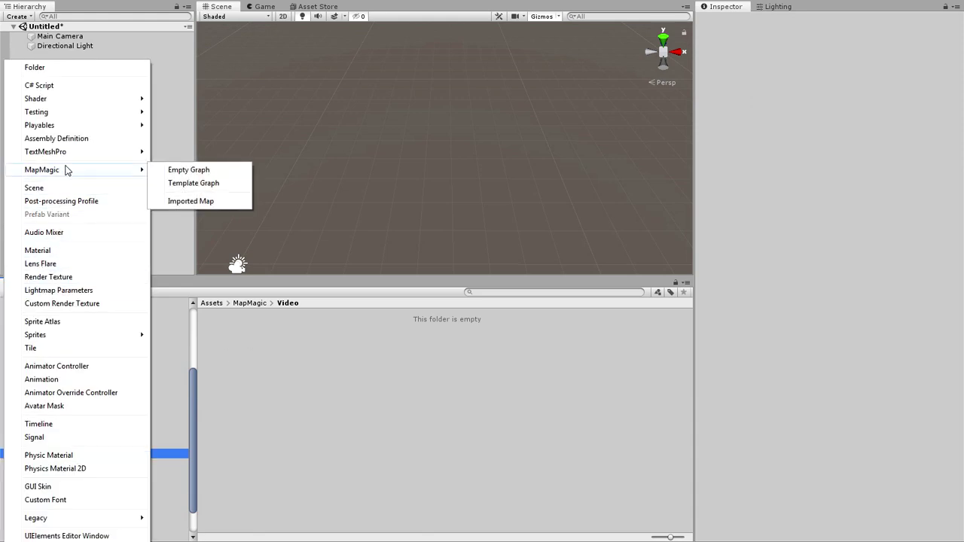
{"action": "left_click", "coordinate": [194, 187]}
{"action": "type", "text": "MyGraph"}
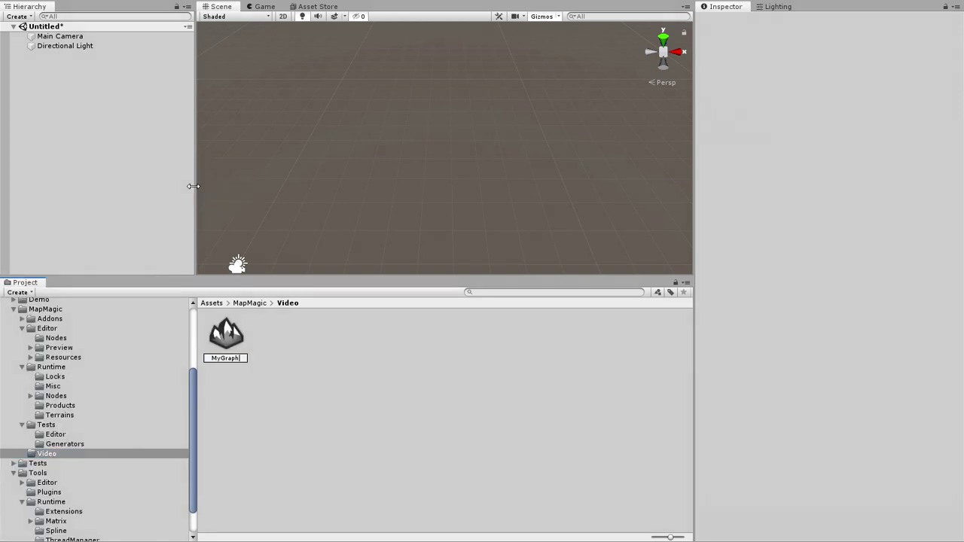
{"action": "key", "text": "Return"}
{"action": "left_click_drag", "start_coordinate": [228, 345], "coordinate": [348, 252]}
{"action": "left_click_drag", "start_coordinate": [381, 190], "coordinate": [381, 190]}
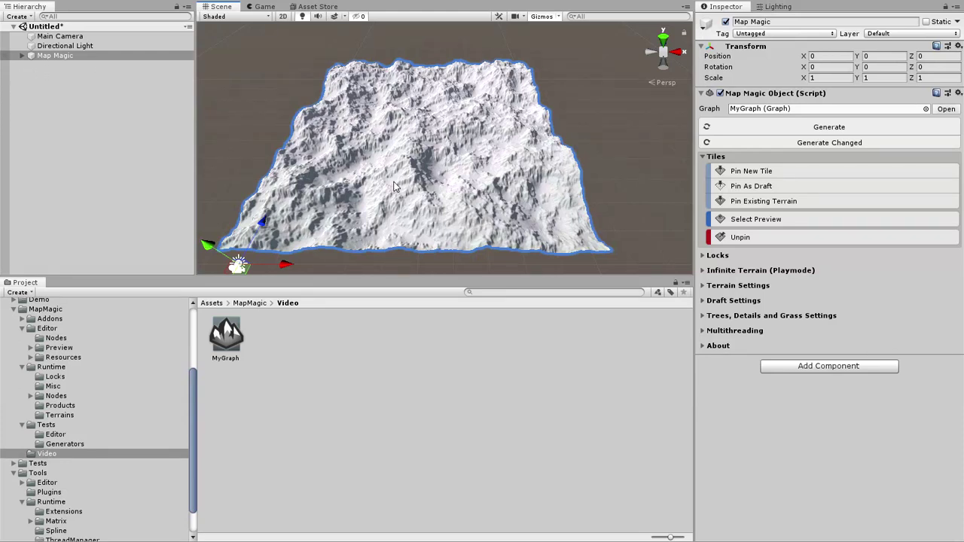
Step: Replace the old Map Magic object with a new one and assign MyGraph as its graph
{"action": "left_click", "coordinate": [352, 141]}
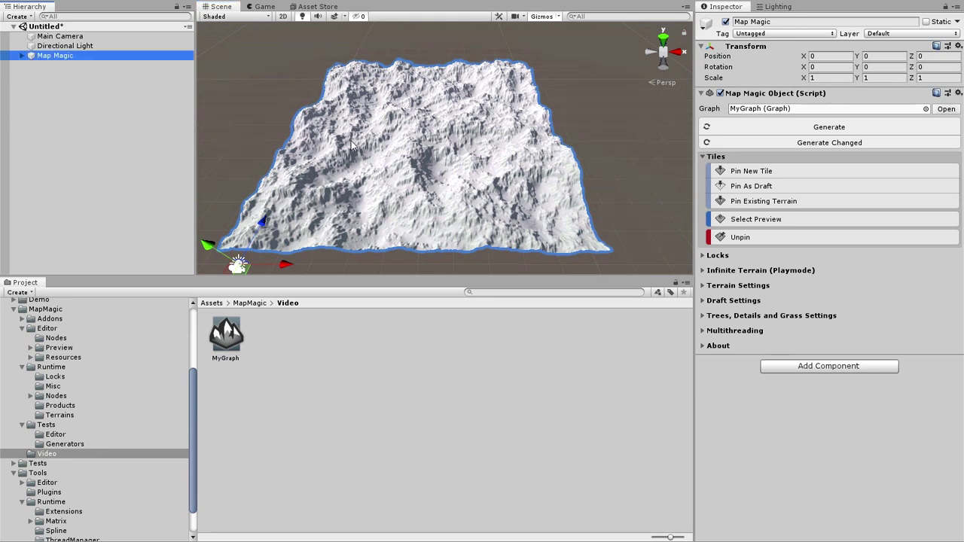
{"action": "key", "text": "Delete"}
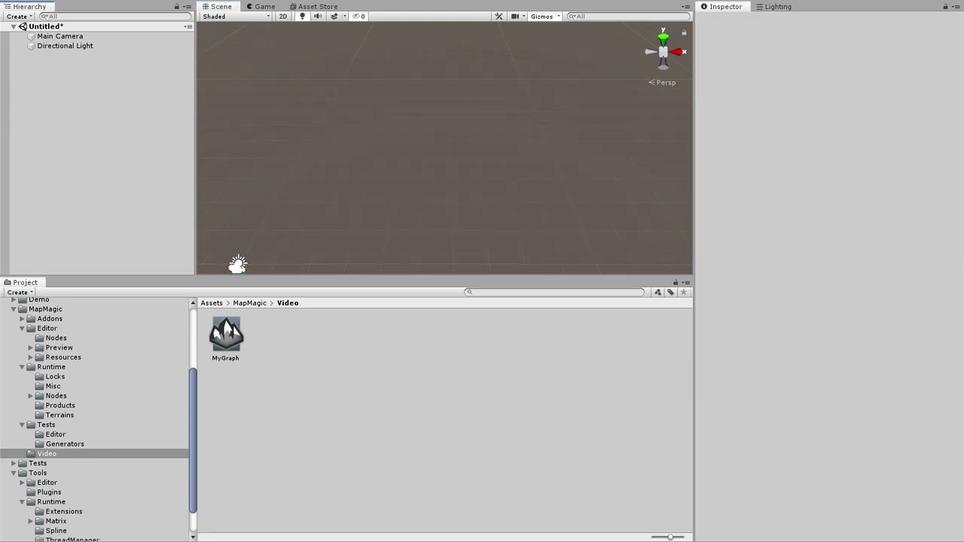
{"action": "left_click", "coordinate": [88, 0]}
{"action": "mouse_move", "coordinate": [88, 19]}
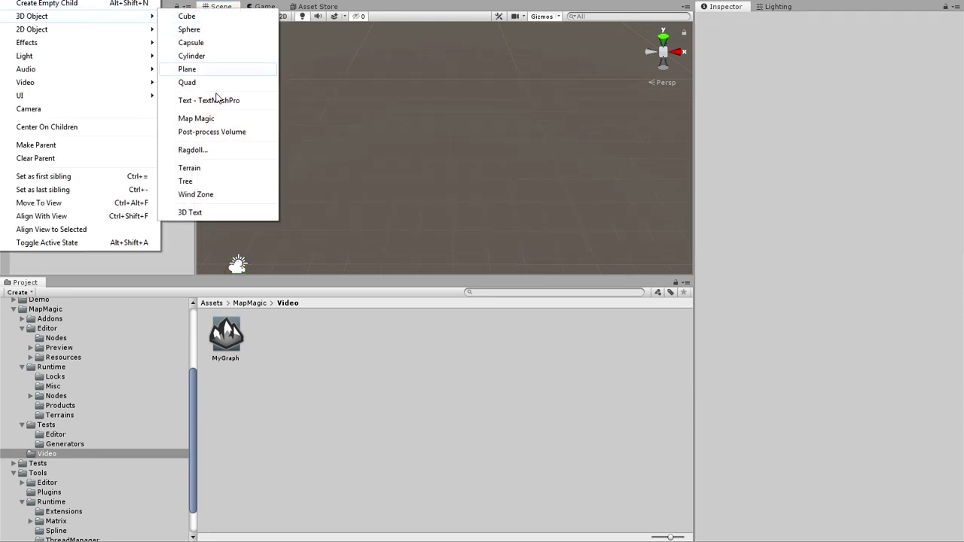
{"action": "left_click", "coordinate": [211, 118]}
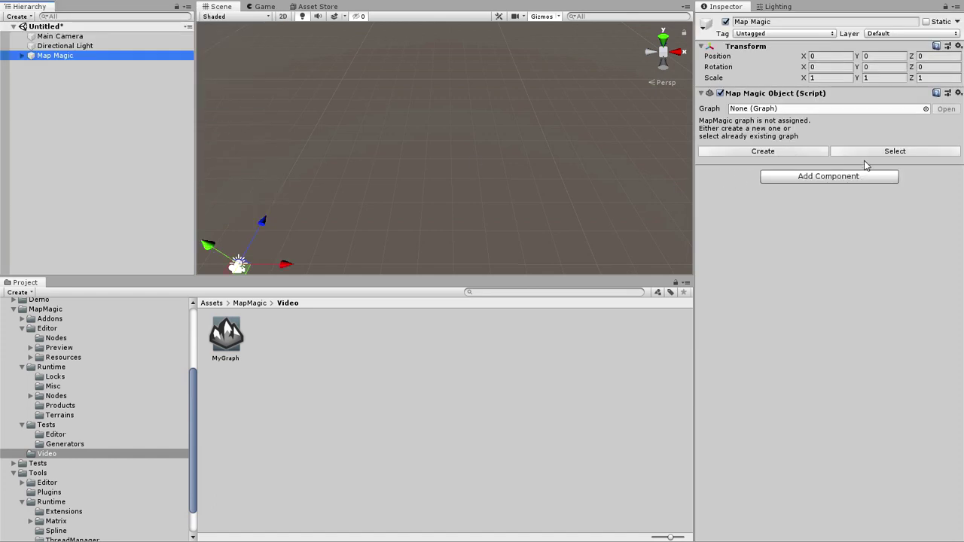
{"action": "left_click", "coordinate": [925, 109]}
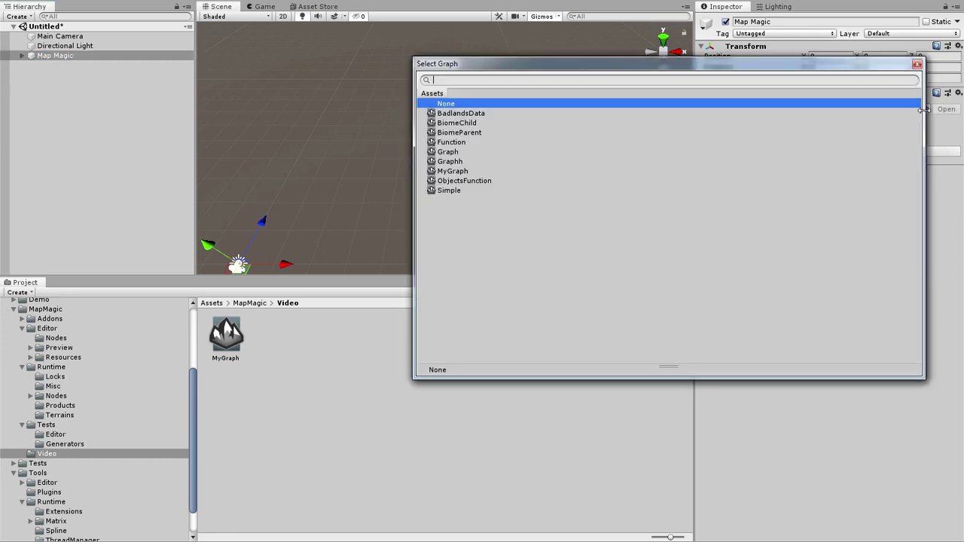
{"action": "double_click", "coordinate": [449, 171]}
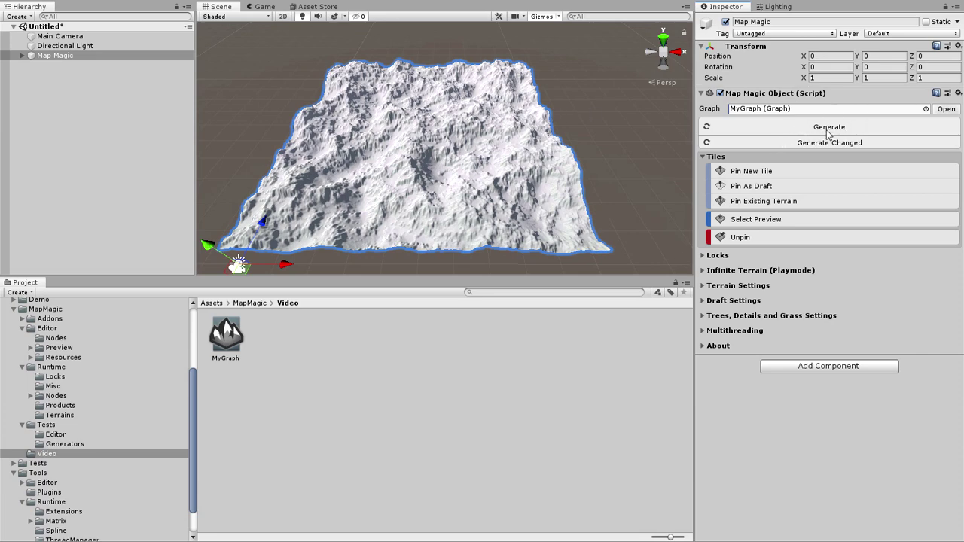
Step: Generate the terrain and enlarge the Scene view
{"action": "left_click", "coordinate": [802, 130]}
{"action": "left_click", "coordinate": [781, 147]}
{"action": "left_click", "coordinate": [781, 143]}
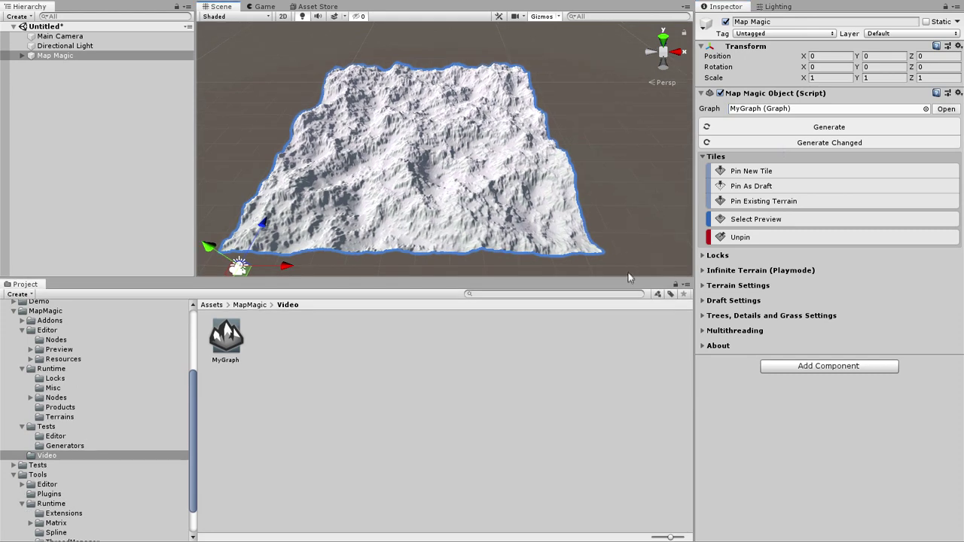
{"action": "left_click_drag", "start_coordinate": [629, 275], "coordinate": [619, 379]}
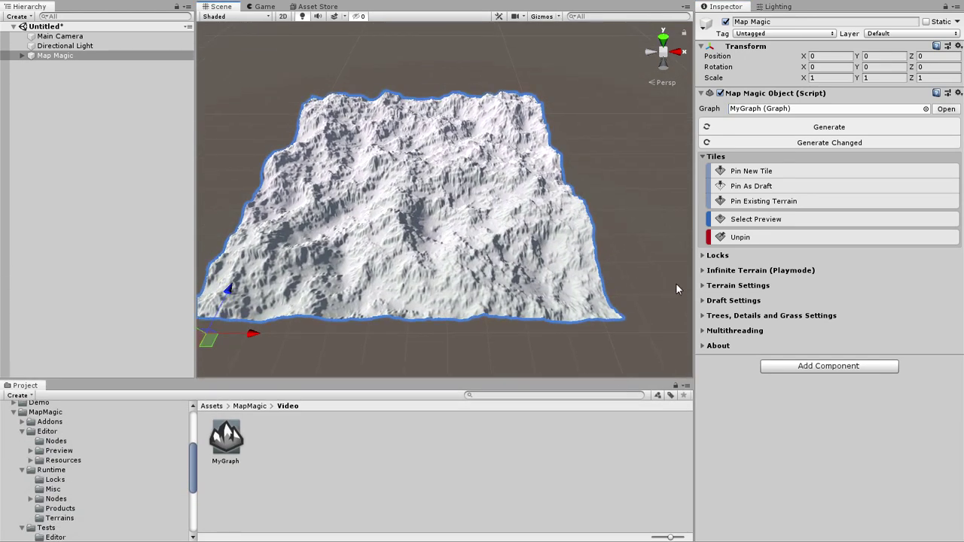
Step: Pin tiles around the original terrain to form a 3×3 grid of nine generated tiles
{"action": "left_click", "coordinate": [713, 175]}
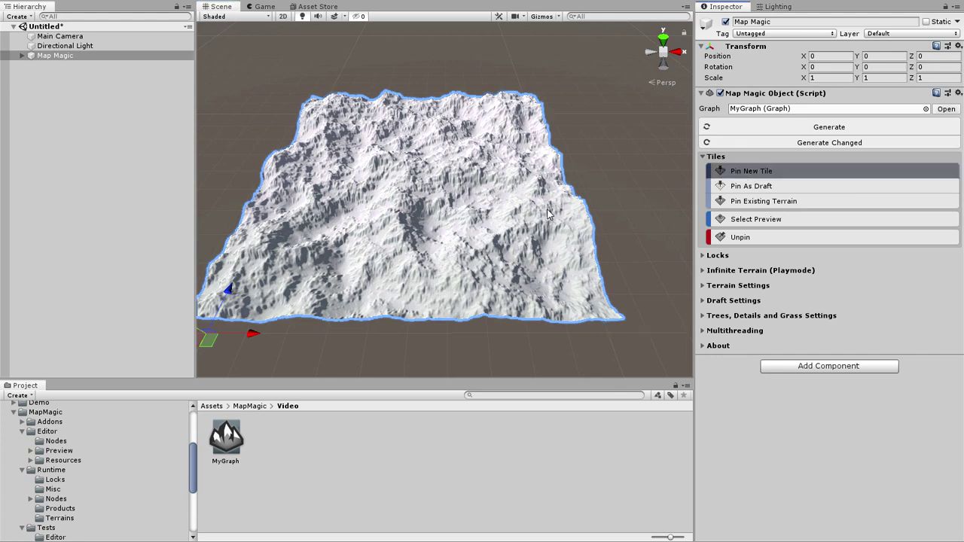
{"action": "scroll", "coordinate": [559, 225], "scroll_direction": "down", "scroll_amount": 5}
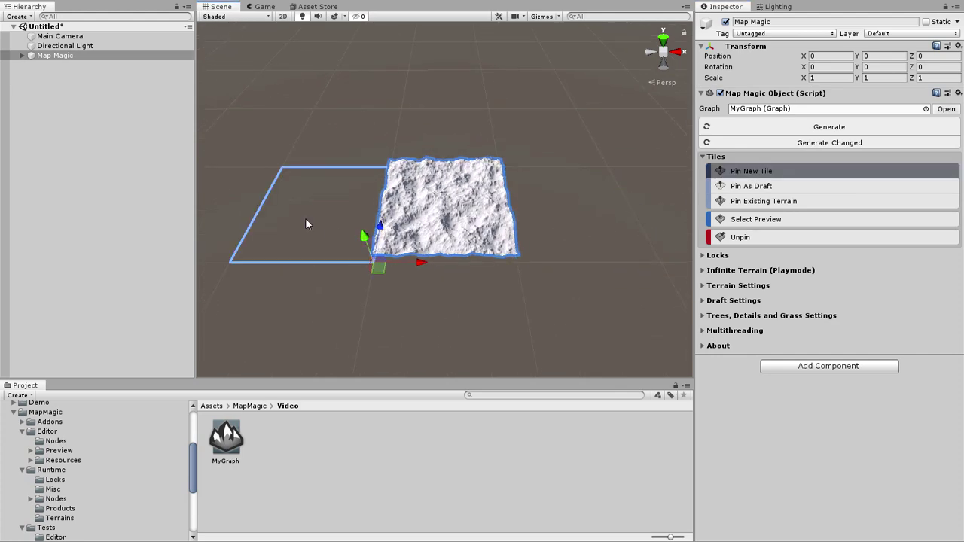
{"action": "left_click", "coordinate": [305, 220]}
{"action": "left_click", "coordinate": [542, 223]}
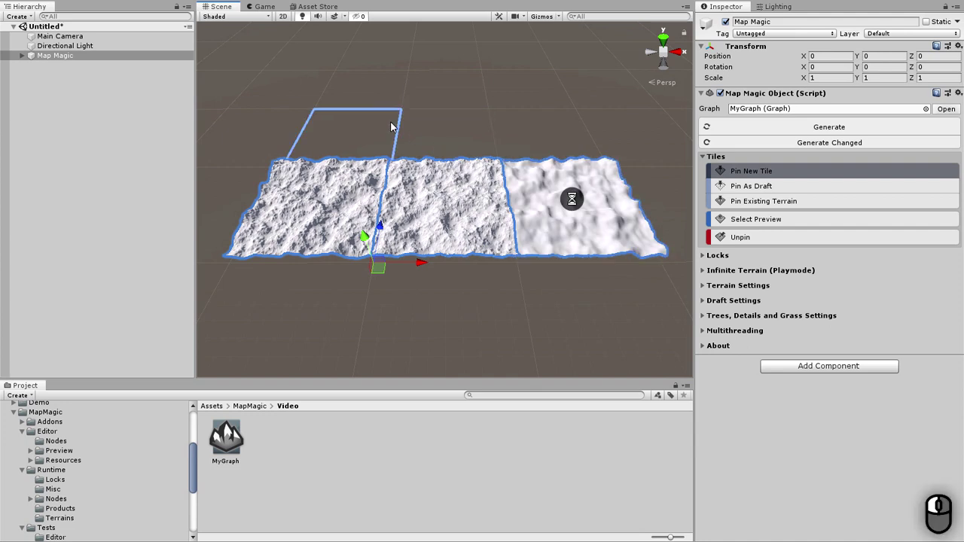
{"action": "left_click_drag", "start_coordinate": [363, 91], "coordinate": [521, 144]}
{"action": "middle_click_drag", "start_coordinate": [565, 227], "coordinate": [557, 281]}
{"action": "left_click", "coordinate": [755, 175]}
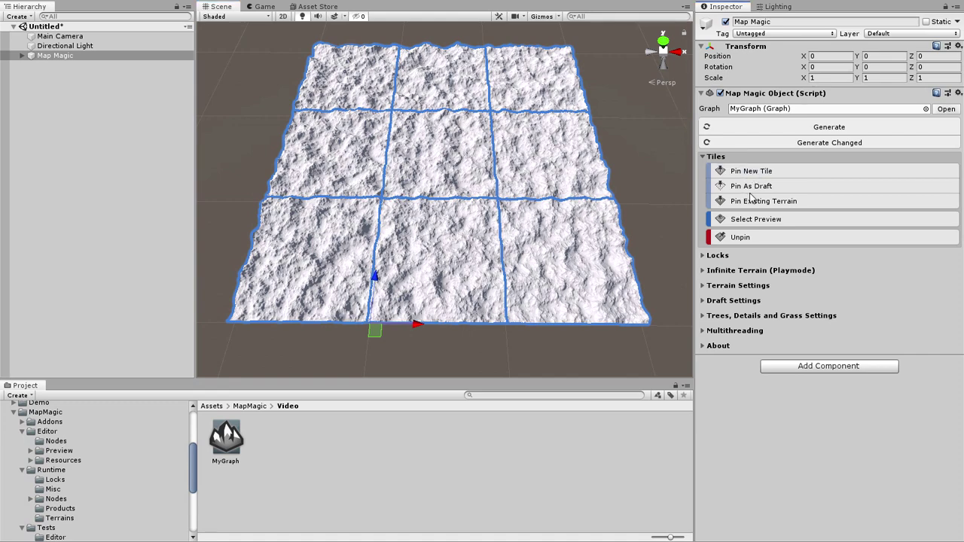
Step: Pin draft tiles on the empty ground beside the grid, including a row of drafts
{"action": "left_click", "coordinate": [753, 190]}
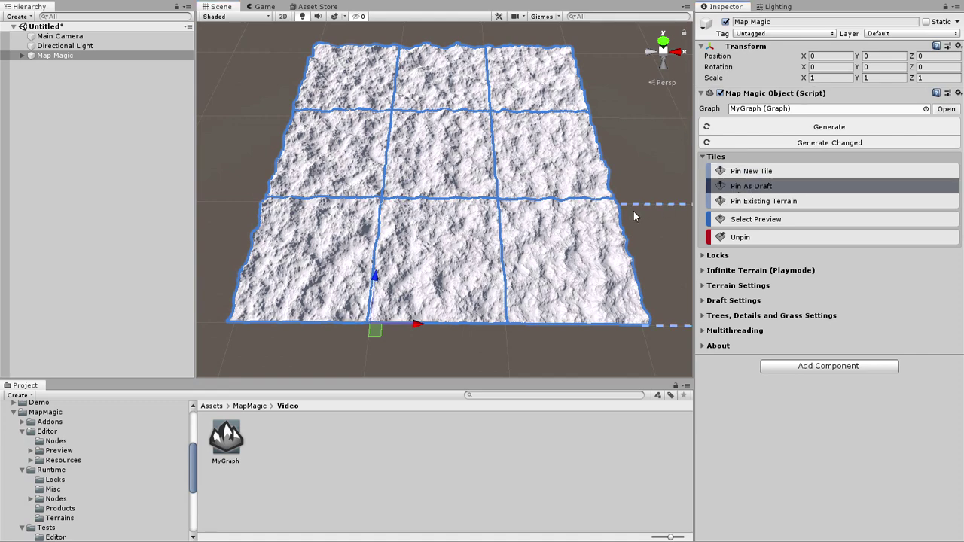
{"action": "middle_click_drag", "start_coordinate": [633, 211], "coordinate": [383, 112]}
{"action": "left_click", "coordinate": [397, 116]}
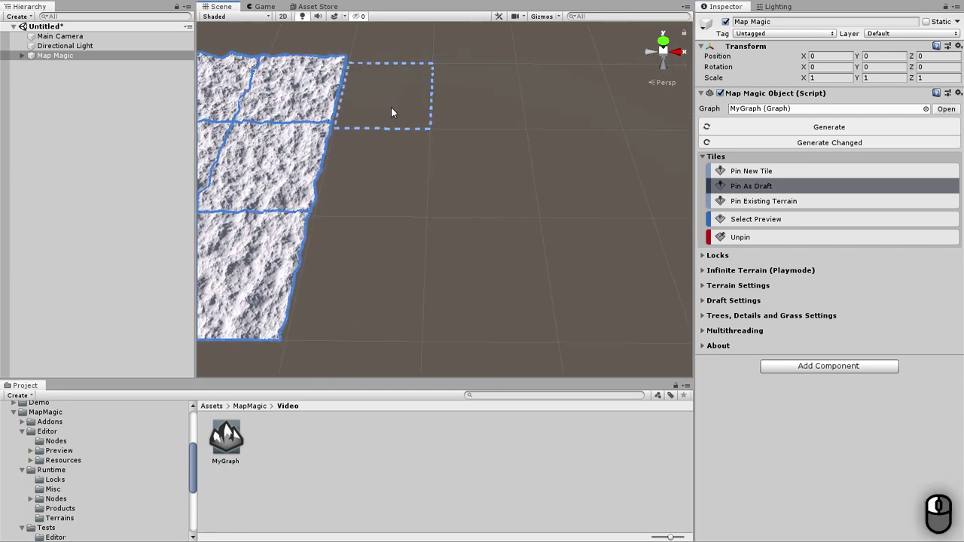
{"action": "left_click", "coordinate": [399, 170]}
{"action": "left_click", "coordinate": [397, 222]}
{"action": "left_click_drag", "start_coordinate": [502, 86], "coordinate": [607, 264]}
Step: Frame the tile grid and spread draft pins over a larger block and the left column
{"action": "scroll", "coordinate": [525, 299], "scroll_direction": "up", "scroll_amount": 6}
{"action": "middle_click_drag", "start_coordinate": [537, 303], "coordinate": [501, 209]}
{"action": "scroll", "coordinate": [504, 213], "scroll_direction": "down", "scroll_amount": 1}
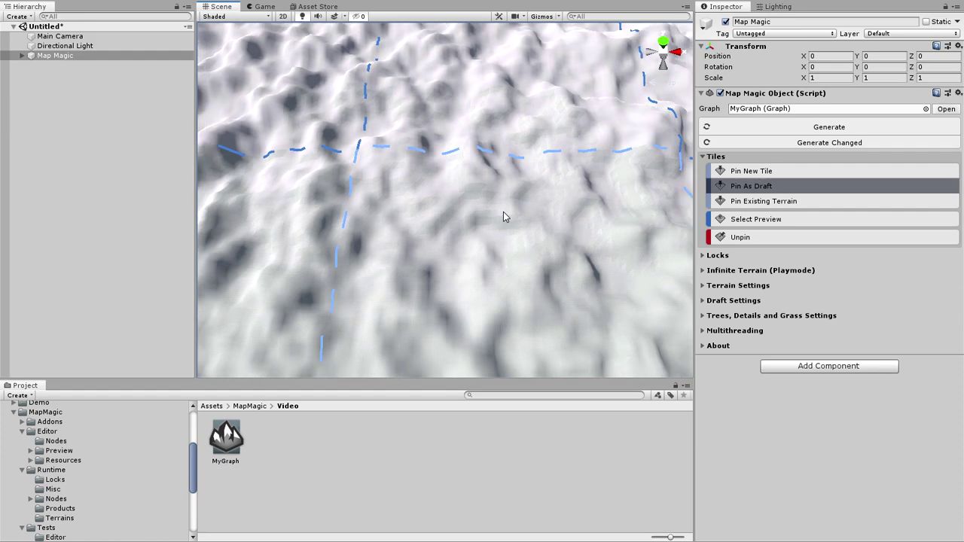
{"action": "scroll", "coordinate": [452, 229], "scroll_direction": "down", "scroll_amount": 1}
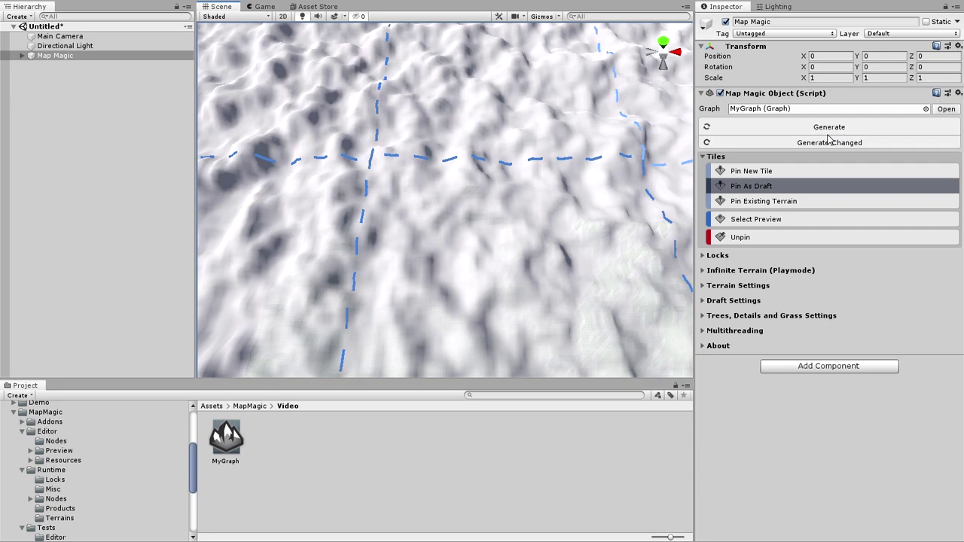
{"action": "key", "text": "f"}
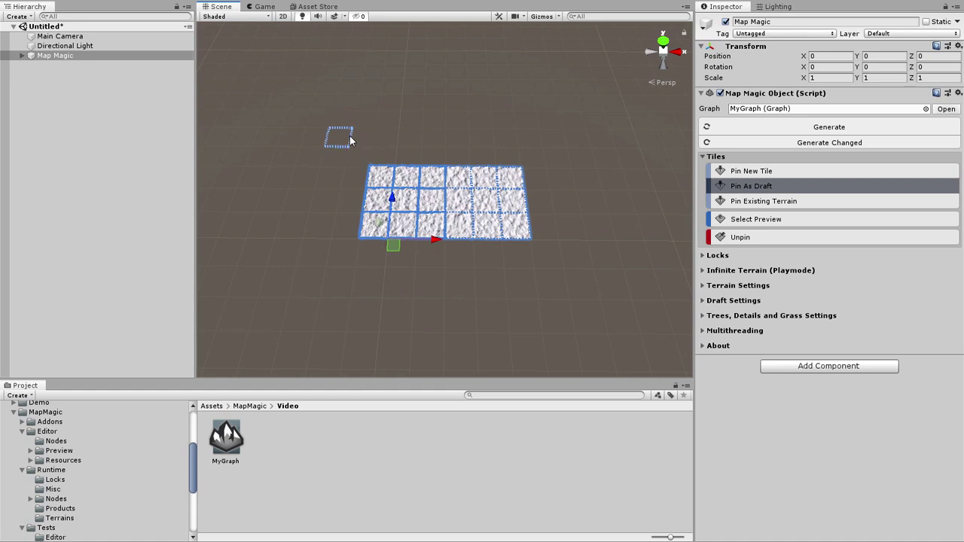
{"action": "left_click_drag", "start_coordinate": [346, 138], "coordinate": [503, 234]}
{"action": "left_click_drag", "start_coordinate": [333, 179], "coordinate": [322, 230]}
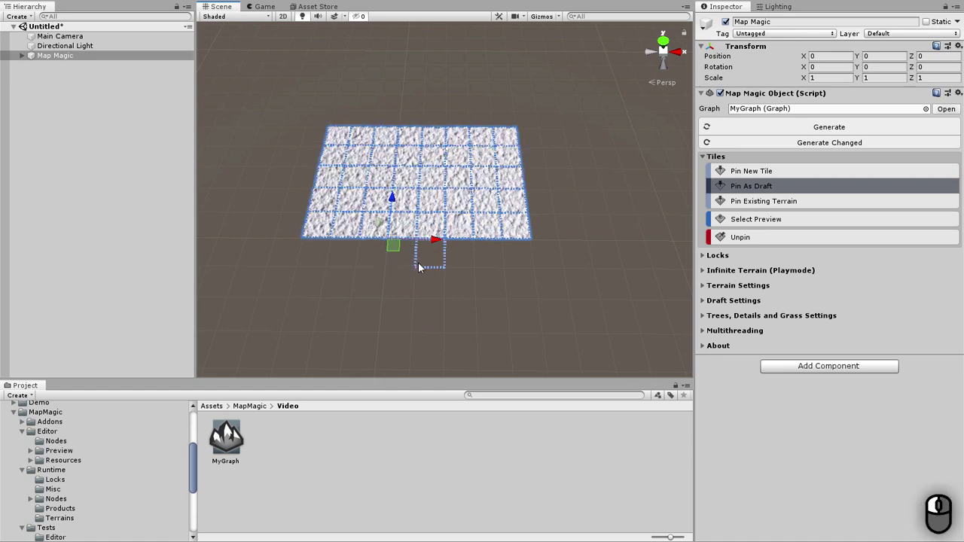
Step: Pin two full-detail tiles side by side in the bottom row
{"action": "left_click", "coordinate": [751, 171]}
{"action": "left_click", "coordinate": [402, 225]}
{"action": "left_click", "coordinate": [430, 224]}
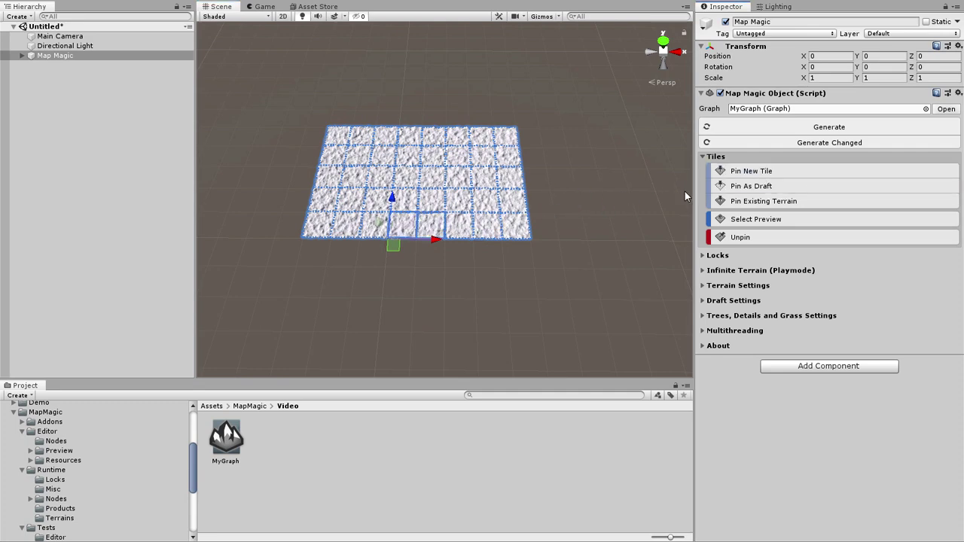
{"action": "scroll", "coordinate": [470, 261], "scroll_direction": "up", "scroll_amount": 10}
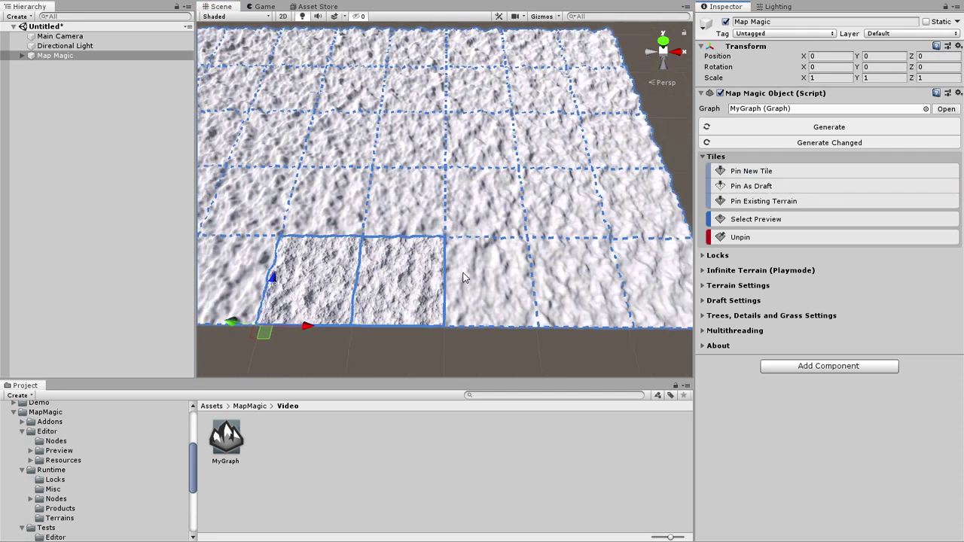
{"action": "scroll", "coordinate": [464, 278], "scroll_direction": "up", "scroll_amount": 5}
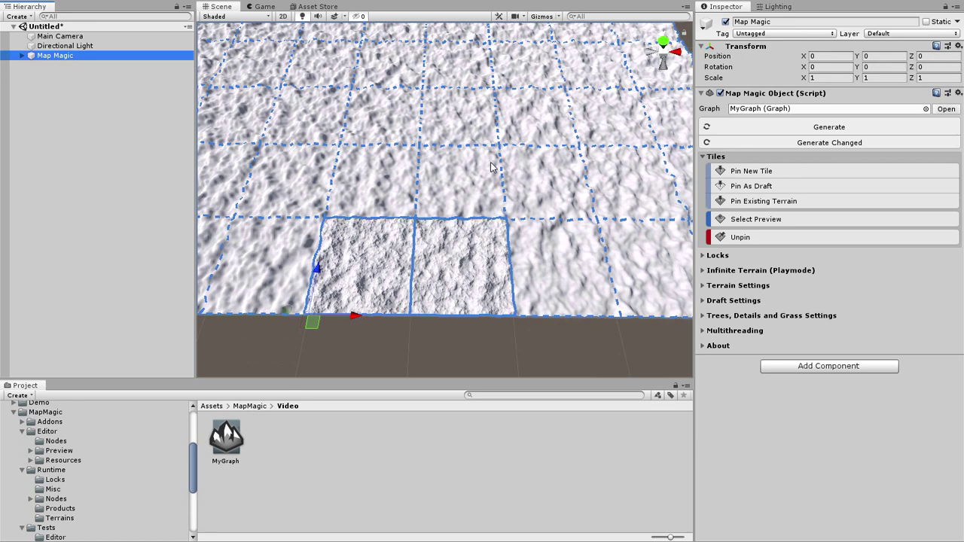
{"action": "left_click", "coordinate": [399, 354]}
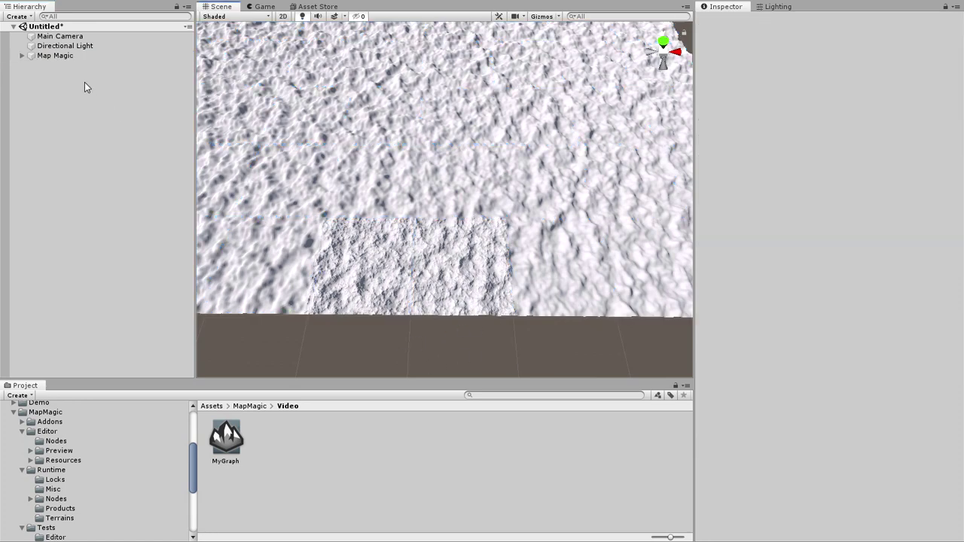
{"action": "left_click", "coordinate": [69, 55]}
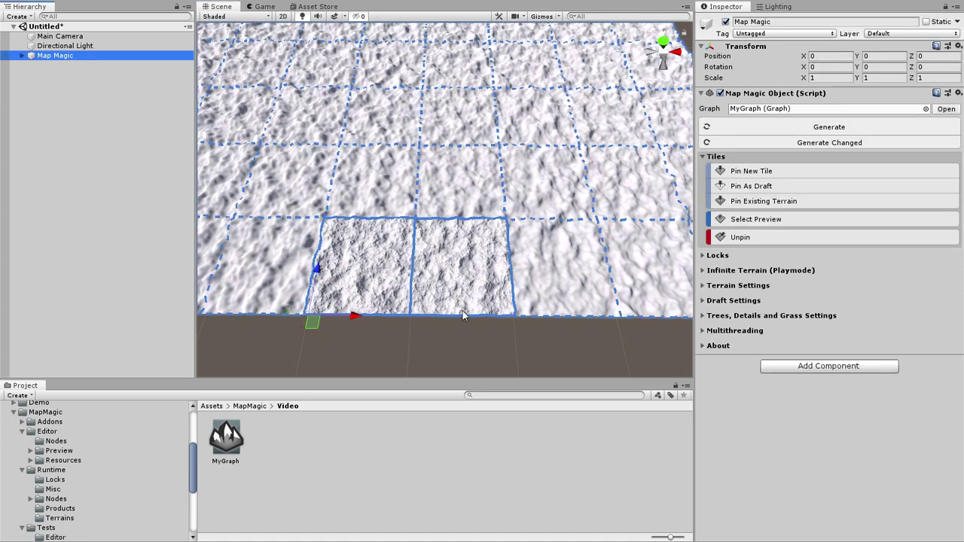
{"action": "left_click", "coordinate": [110, 174]}
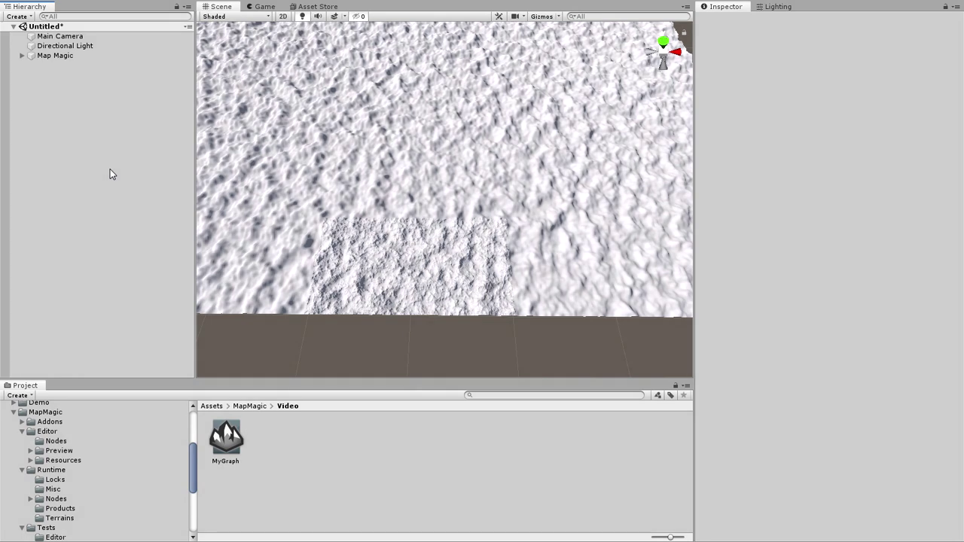
Step: Unpin every tile of the Map Magic terrain grid
{"action": "left_click", "coordinate": [63, 56]}
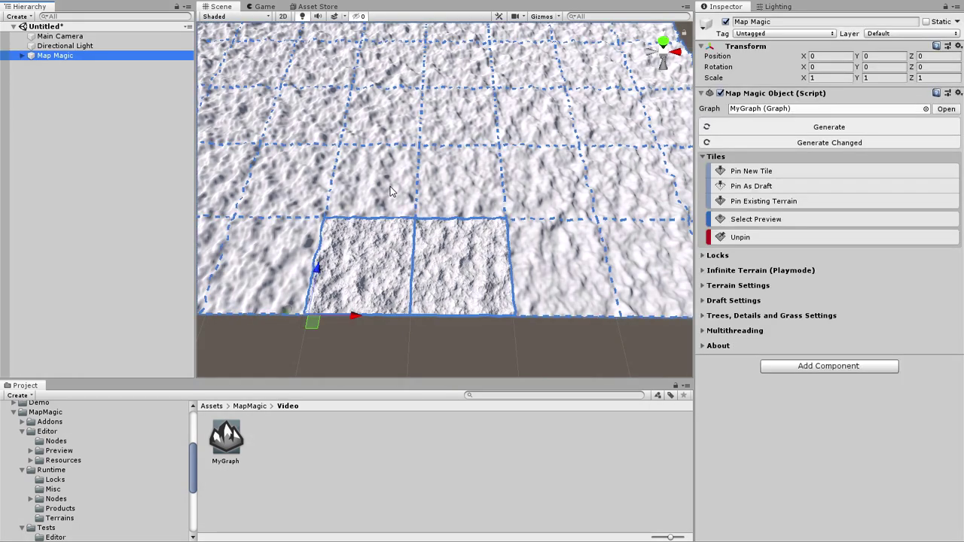
{"action": "scroll", "coordinate": [390, 191], "scroll_direction": "down", "scroll_amount": 10}
{"action": "left_click", "coordinate": [740, 237]}
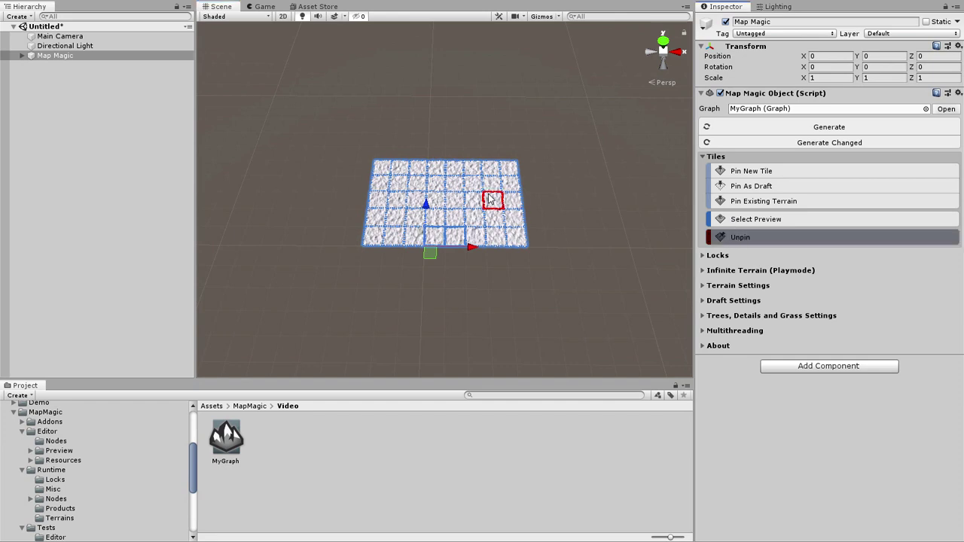
{"action": "left_click_drag", "start_coordinate": [359, 129], "coordinate": [536, 276]}
Step: Pin a single new full-detail tile at the scene origin and look down on it
{"action": "left_click", "coordinate": [746, 171]}
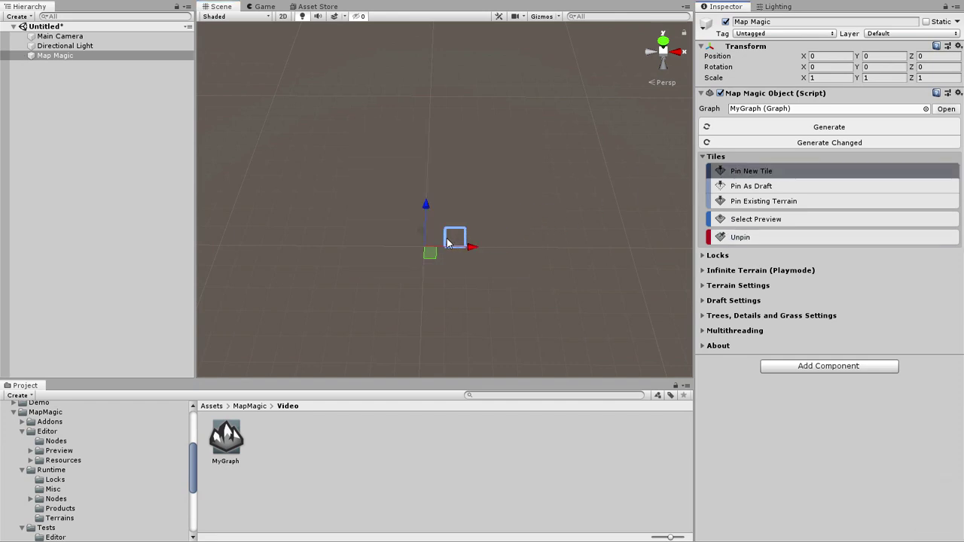
{"action": "left_click", "coordinate": [503, 232]}
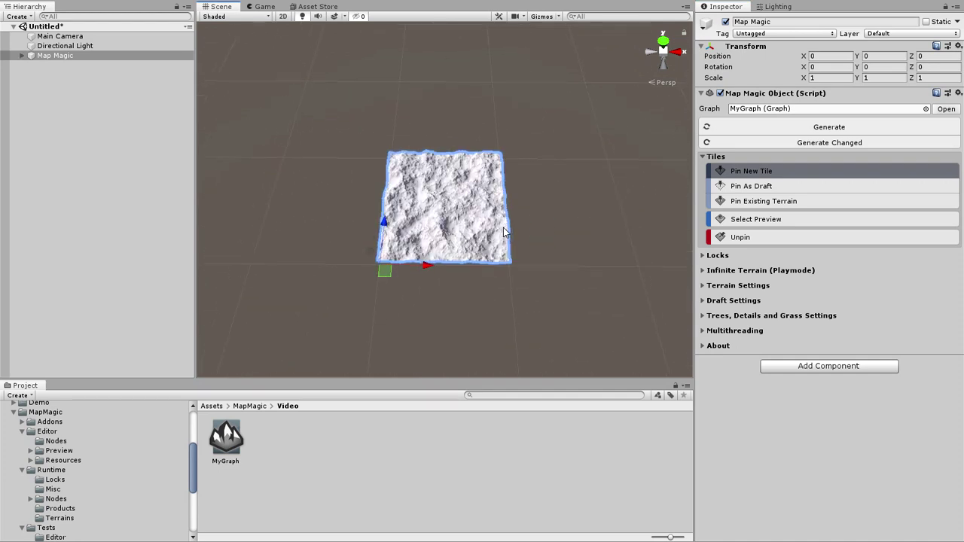
{"action": "left_click", "coordinate": [720, 175]}
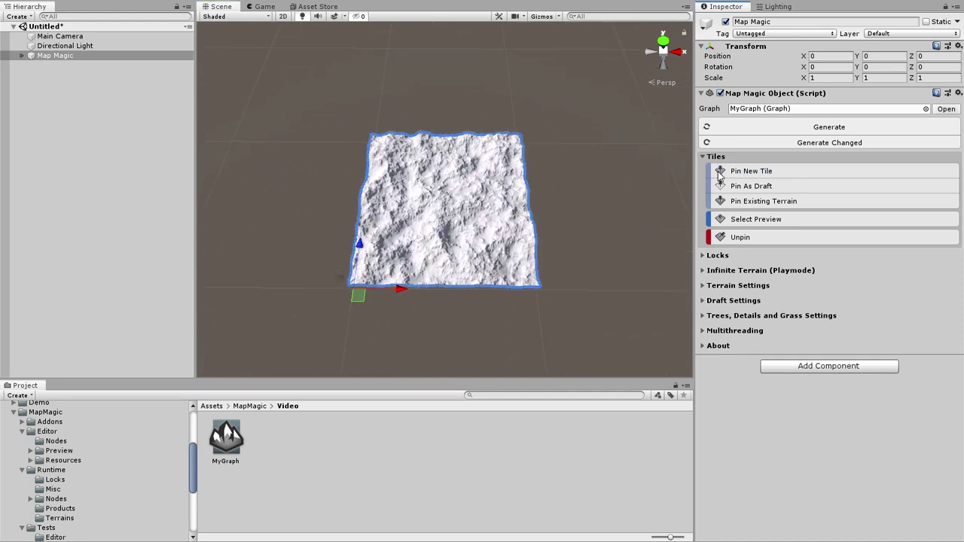
{"action": "left_click_drag", "start_coordinate": [633, 177], "coordinate": [596, 160], "text": "alt"}
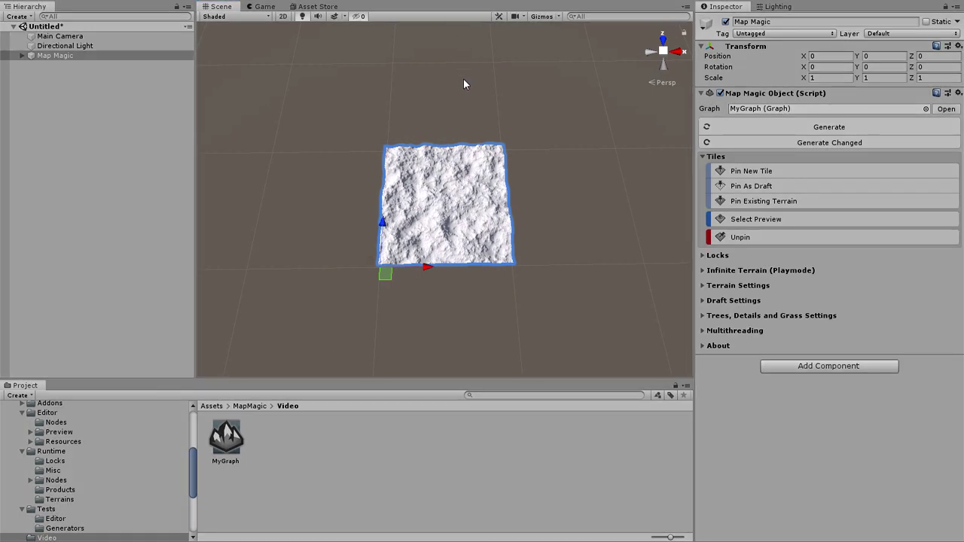
Step: Check the Game view, then move the Main Camera along X across the terrain
{"action": "key", "text": "ctrl+2"}
{"action": "left_click", "coordinate": [217, 7]}
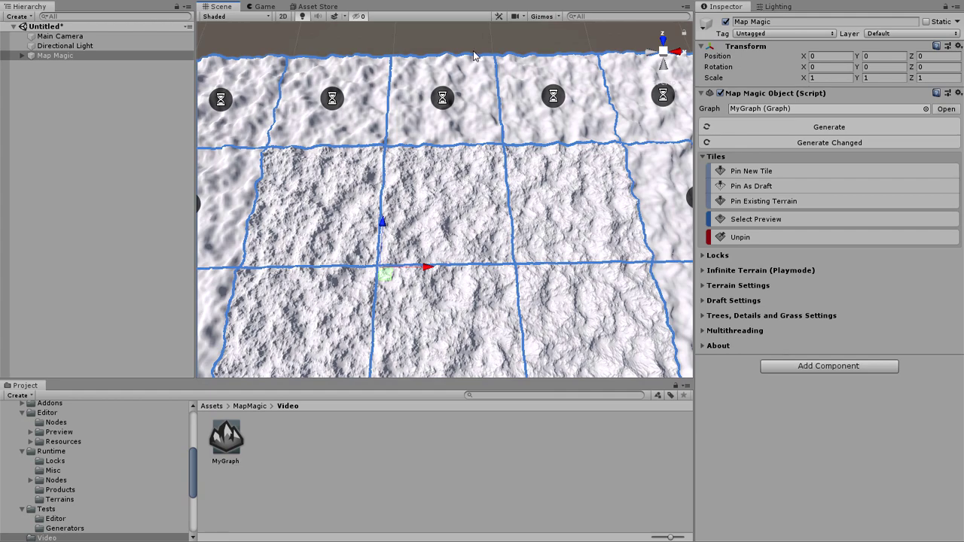
{"action": "left_click", "coordinate": [68, 36]}
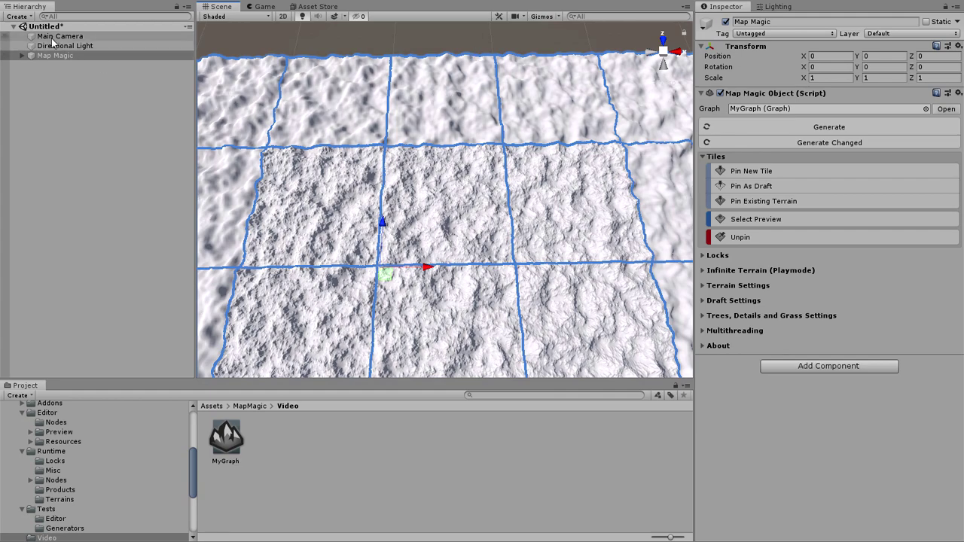
{"action": "scroll", "coordinate": [566, 269], "scroll_direction": "up", "scroll_amount": 3}
{"action": "left_click_drag", "start_coordinate": [565, 270], "coordinate": [408, 198], "text": "alt"}
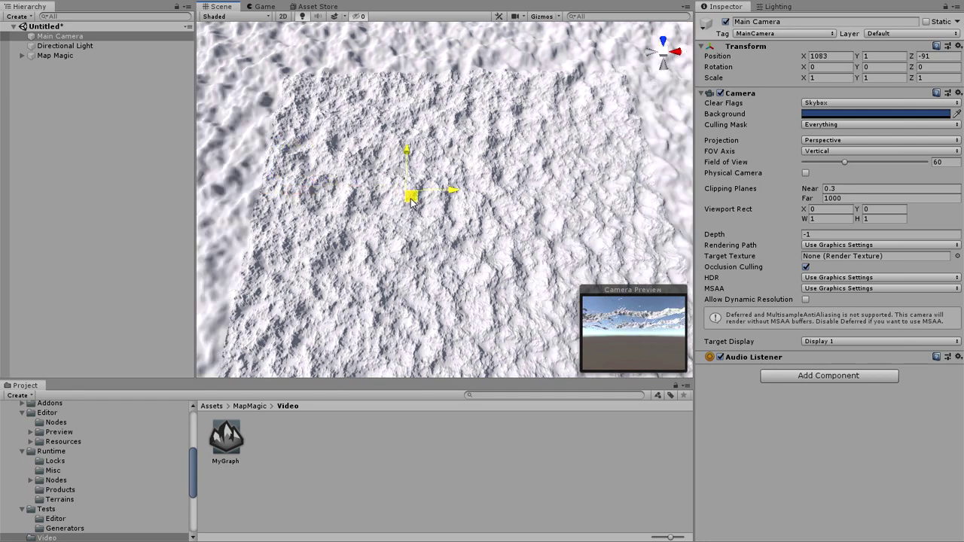
{"action": "middle_click_drag", "start_coordinate": [564, 244], "coordinate": [410, 204]}
{"action": "left_click_drag", "start_coordinate": [253, 153], "coordinate": [381, 160]}
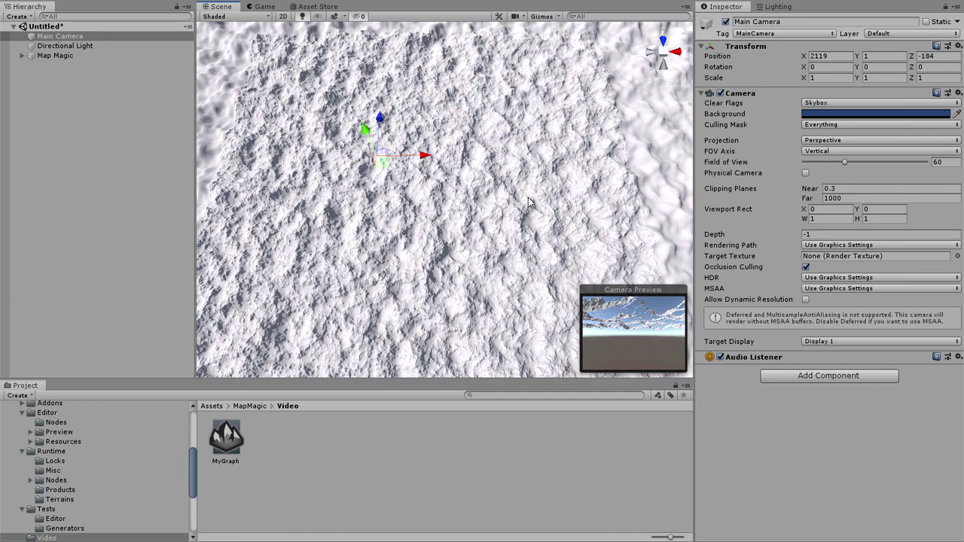
Step: Expand Map Magic's infinite terrain settings, frame the terrain and orbit to a low view
{"action": "left_click", "coordinate": [80, 56]}
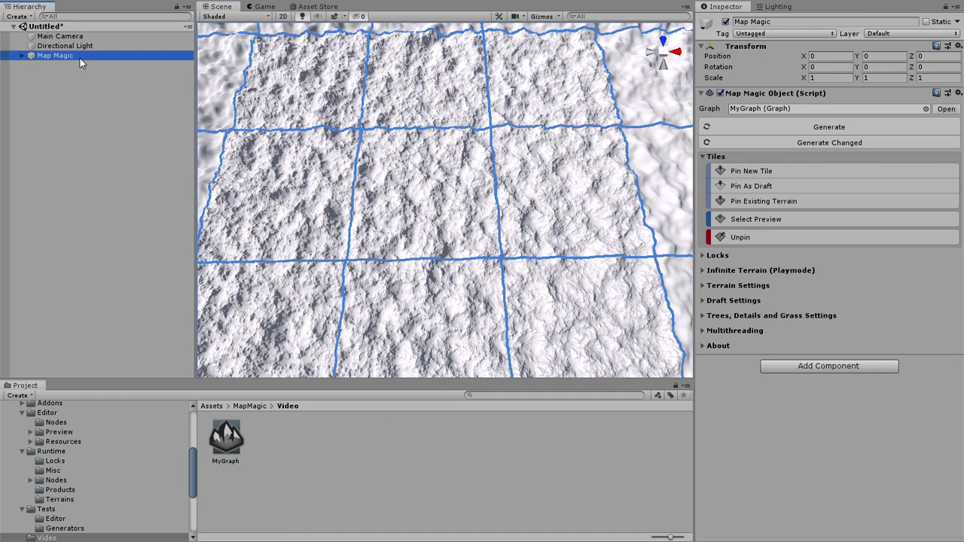
{"action": "left_click", "coordinate": [721, 272]}
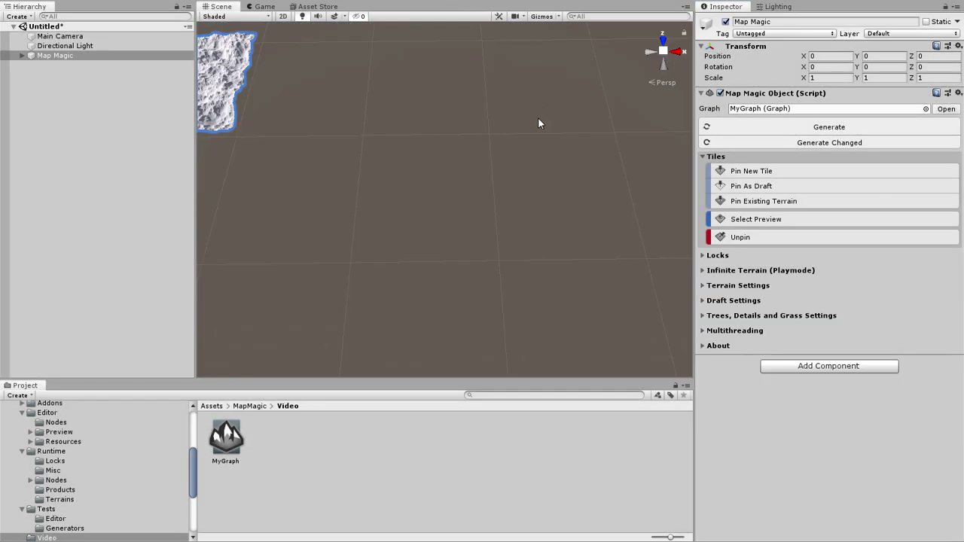
{"action": "key", "text": "f"}
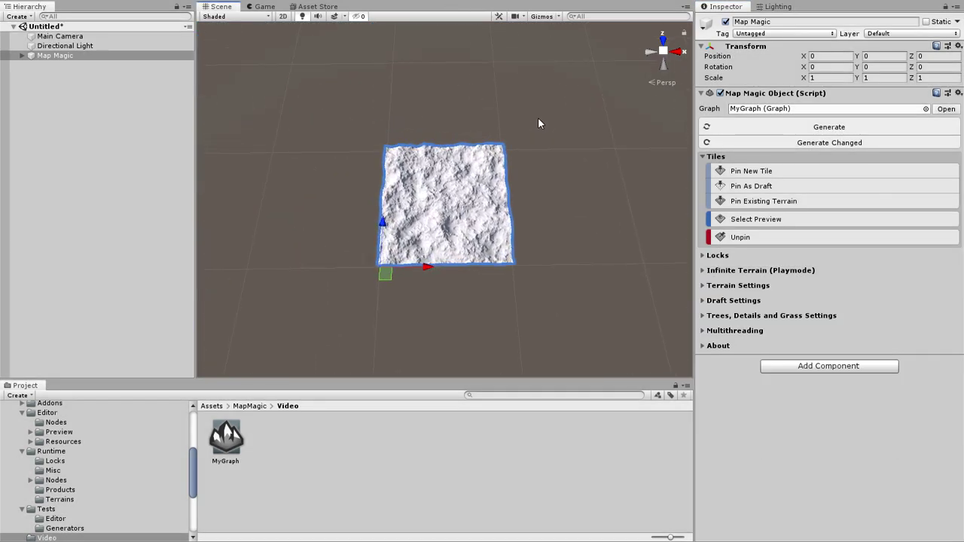
{"action": "scroll", "coordinate": [489, 298], "scroll_direction": "up", "scroll_amount": 5}
{"action": "left_click_drag", "start_coordinate": [489, 298], "coordinate": [511, 256], "text": "alt"}
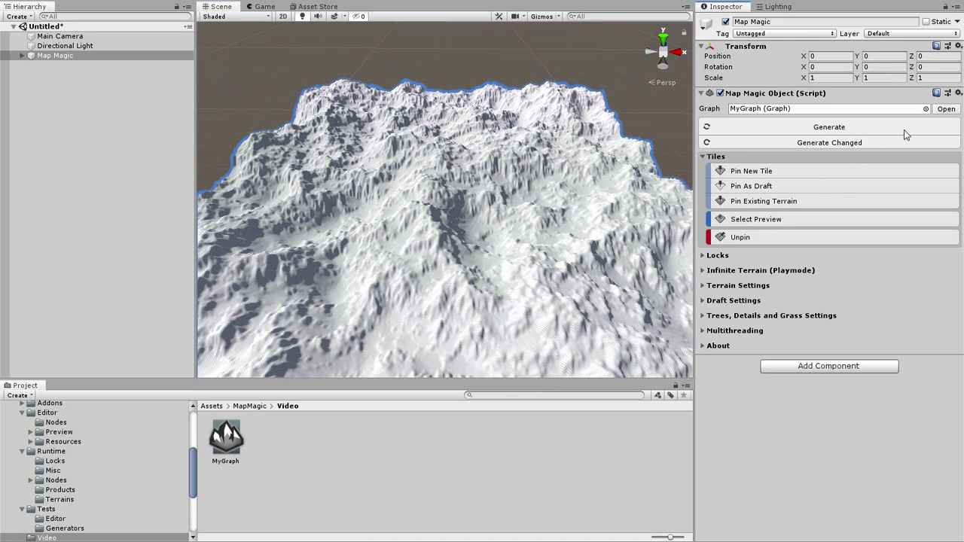
Step: Open MyGraph's graph editor via the Inspector Open button, Open Editor, and finally a double-click
{"action": "left_click", "coordinate": [946, 109]}
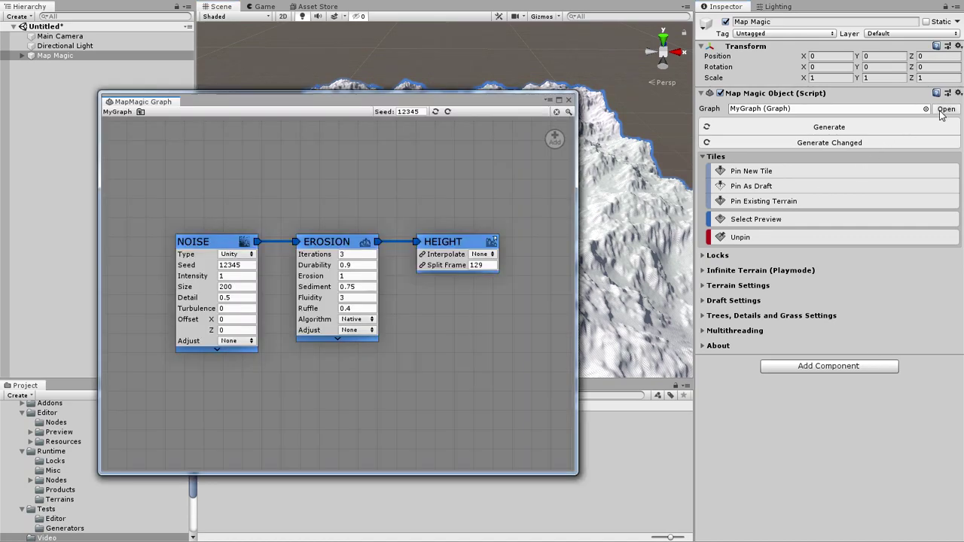
{"action": "left_click", "coordinate": [569, 100]}
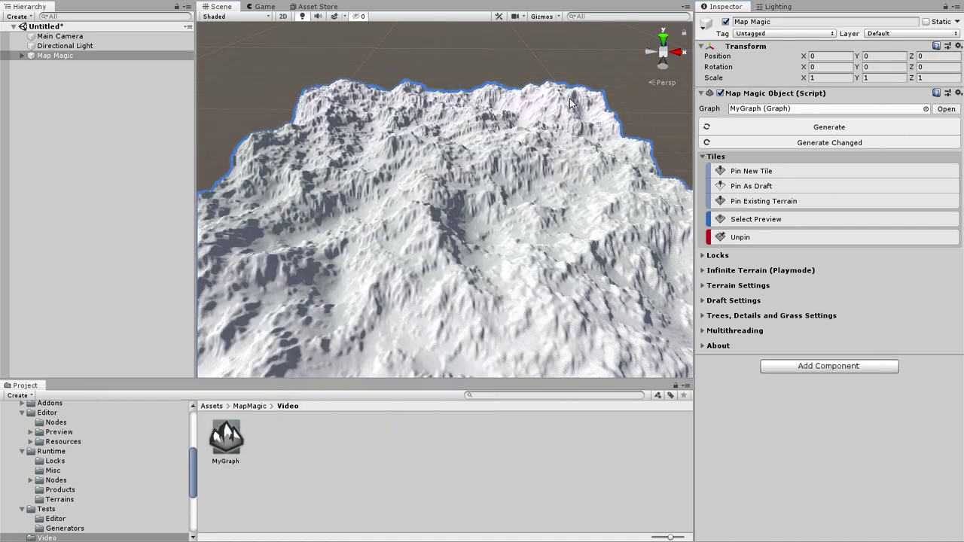
{"action": "left_click", "coordinate": [233, 438]}
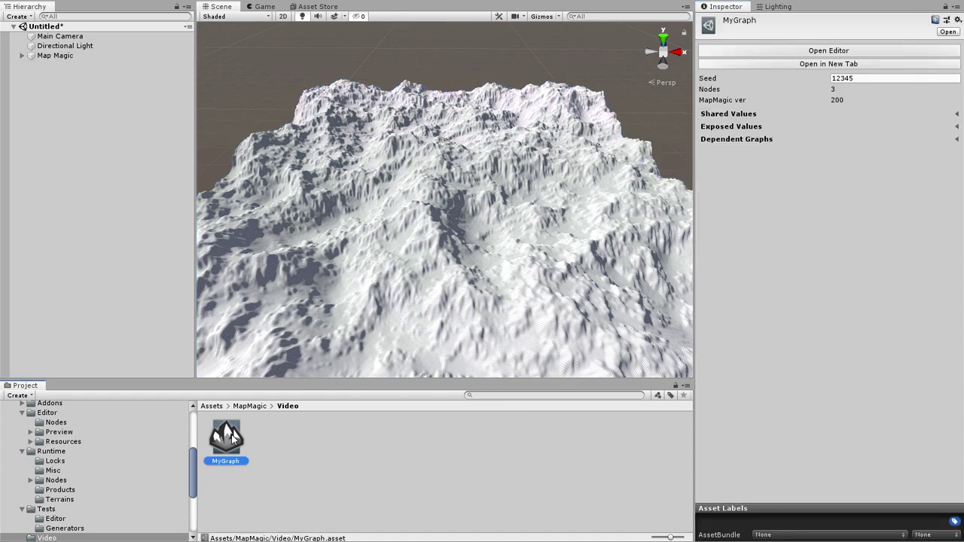
{"action": "left_click", "coordinate": [813, 52]}
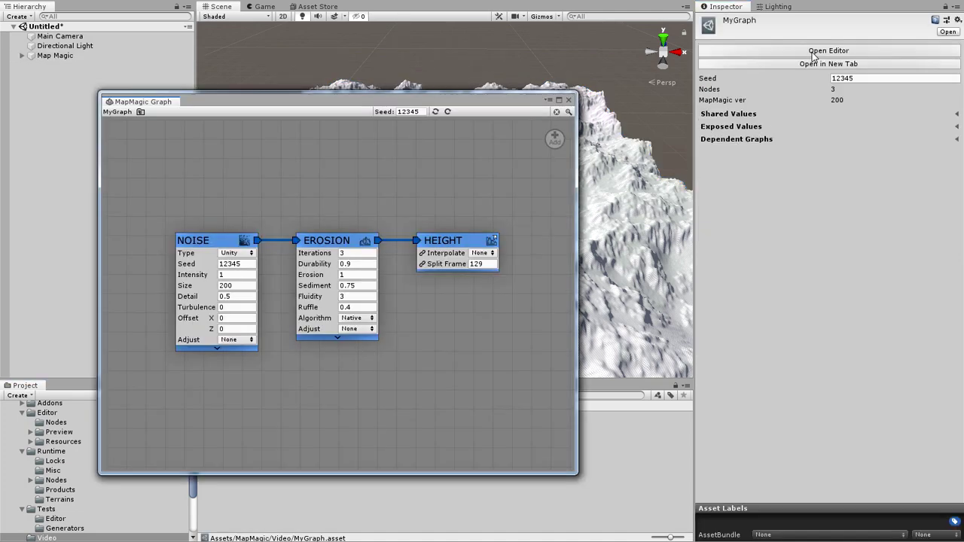
{"action": "left_click", "coordinate": [569, 100]}
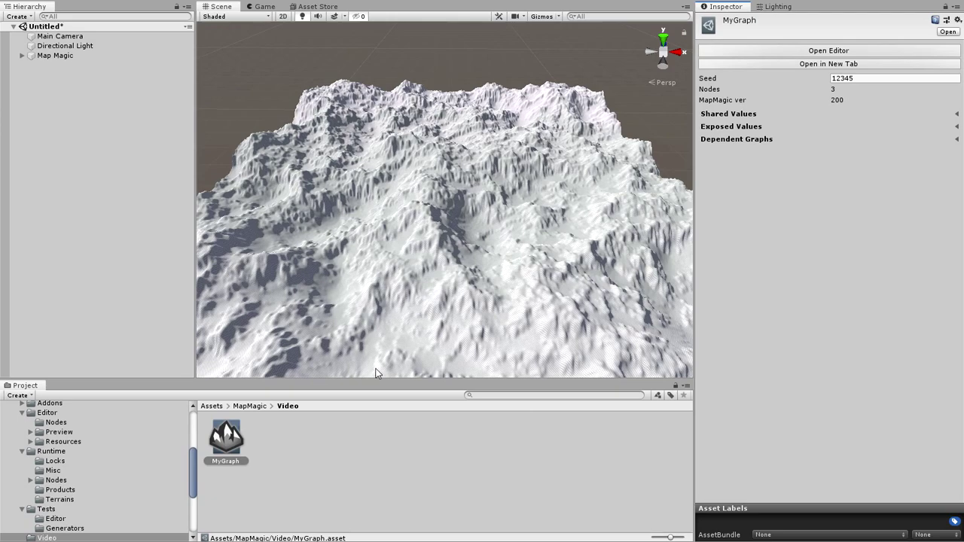
{"action": "double_click", "coordinate": [223, 444]}
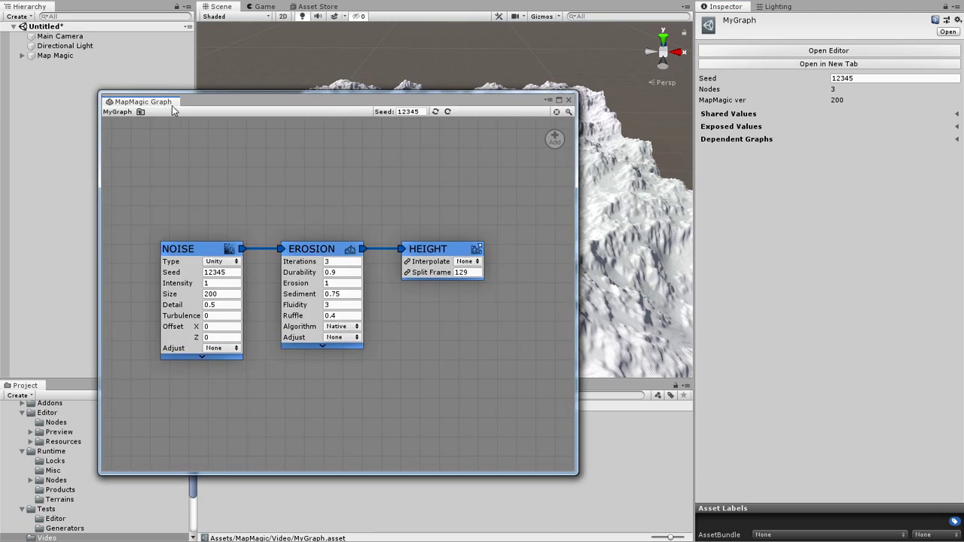
Step: Dock the graph below the Scene view, move Project under Hierarchy, and heighten the graph panel
{"action": "left_click_drag", "start_coordinate": [171, 106], "coordinate": [590, 344]}
{"action": "left_click_drag", "start_coordinate": [13, 380], "coordinate": [71, 314]}
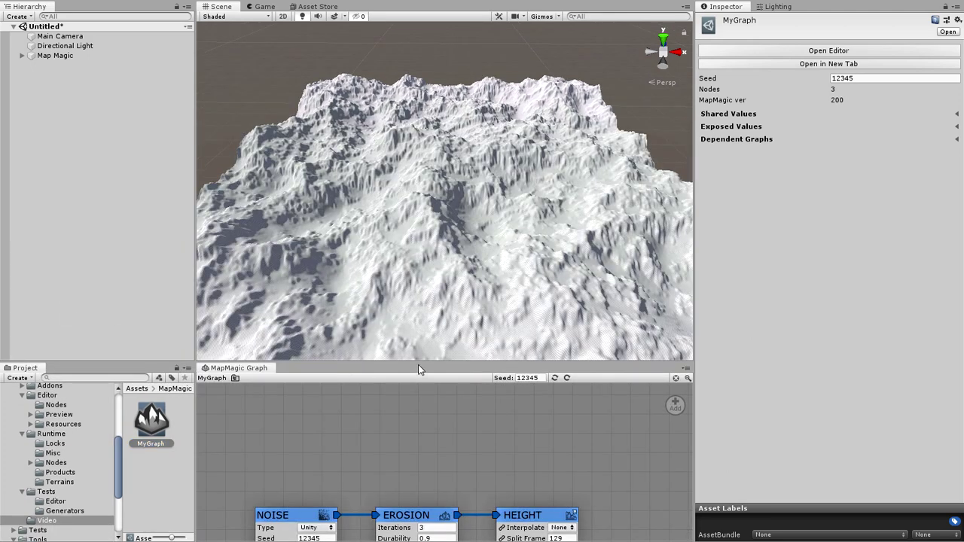
{"action": "left_click_drag", "start_coordinate": [418, 364], "coordinate": [419, 267]}
{"action": "middle_click_drag", "start_coordinate": [441, 362], "coordinate": [486, 337]}
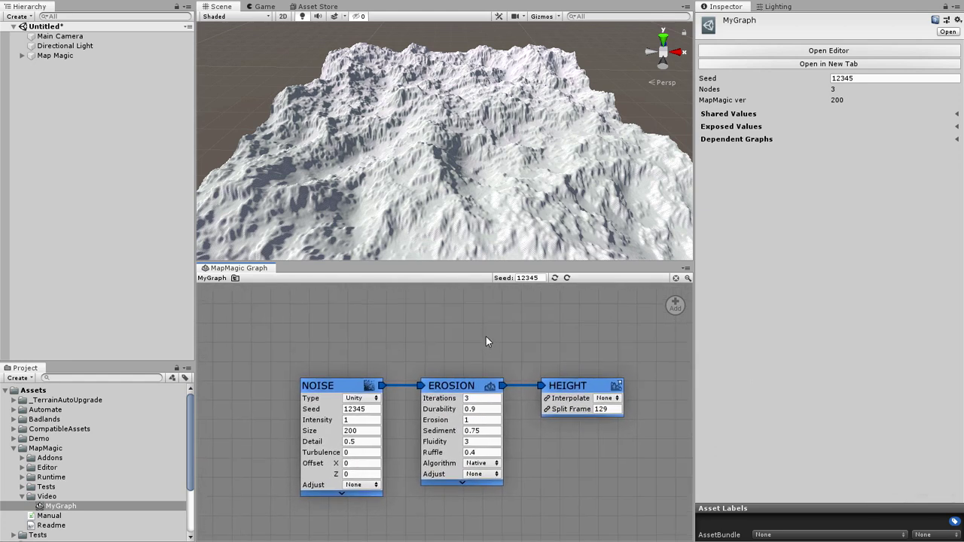
Step: Zoom the graph out and back to normal, then pan the nodes out of view
{"action": "scroll", "coordinate": [486, 337], "scroll_direction": "down", "scroll_amount": 3}
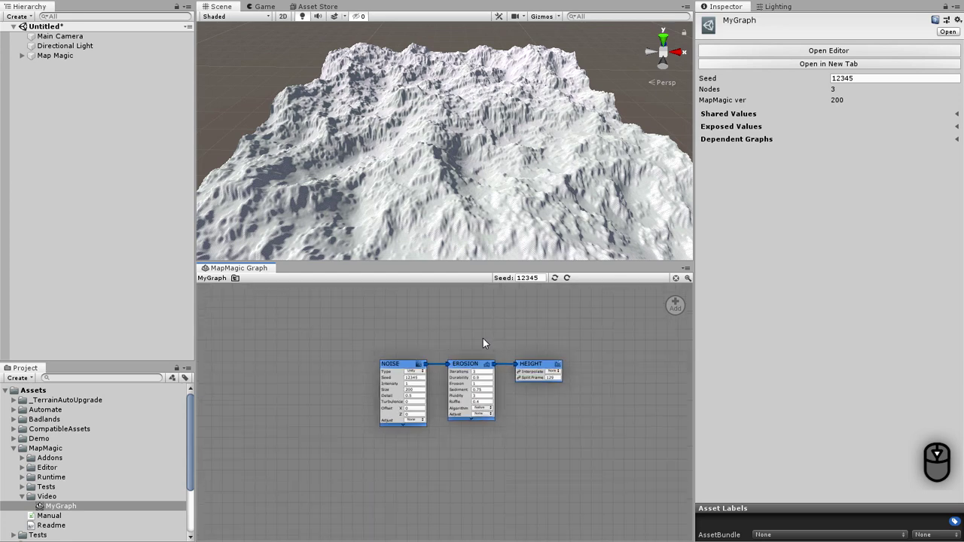
{"action": "scroll", "coordinate": [484, 340], "scroll_direction": "up", "scroll_amount": 3}
{"action": "scroll", "coordinate": [483, 339], "scroll_direction": "up", "scroll_amount": 1}
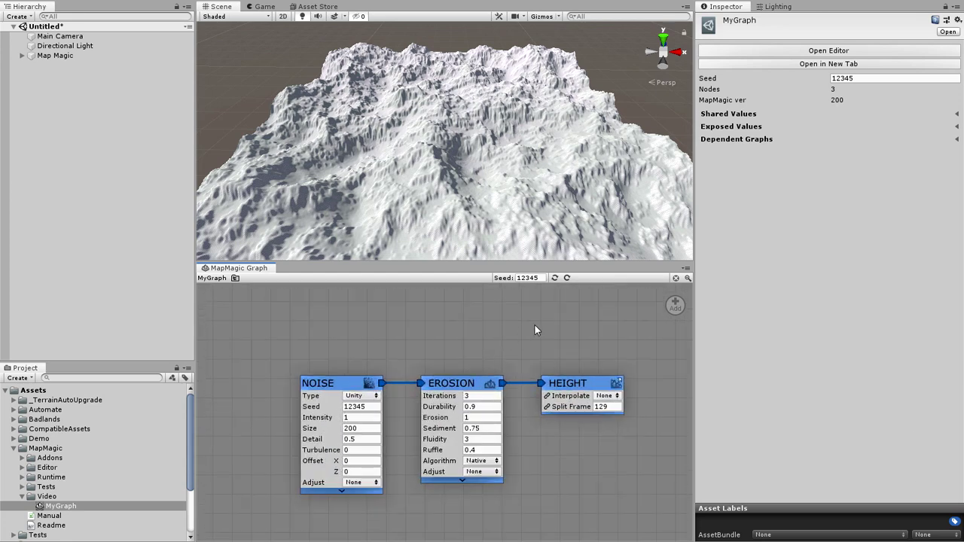
{"action": "left_click", "coordinate": [687, 278]}
{"action": "left_click", "coordinate": [687, 278]}
{"action": "middle_click_drag", "start_coordinate": [649, 315], "coordinate": [60, 512]}
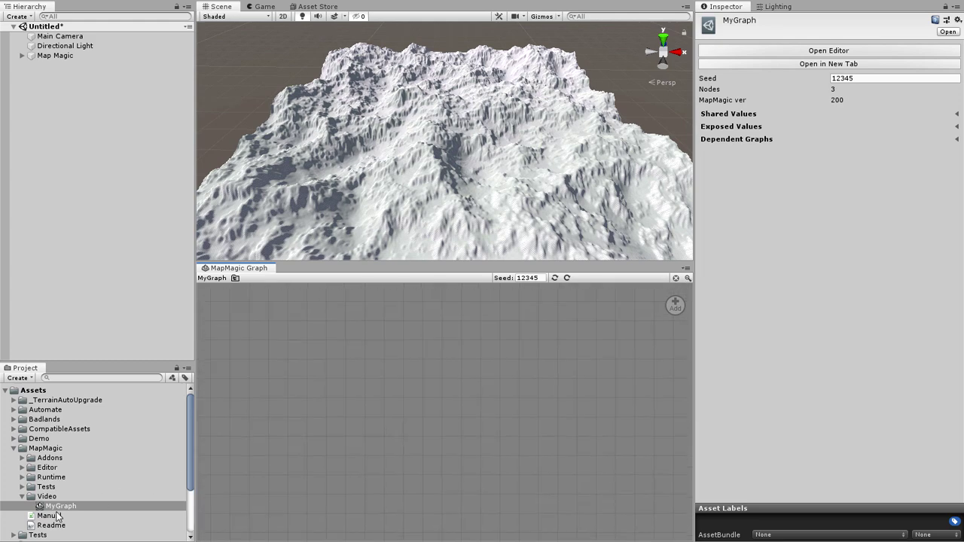
Step: Bring the NOISE, EROSION and HEIGHT nodes back to the centre with the focus button
{"action": "left_click", "coordinate": [676, 278]}
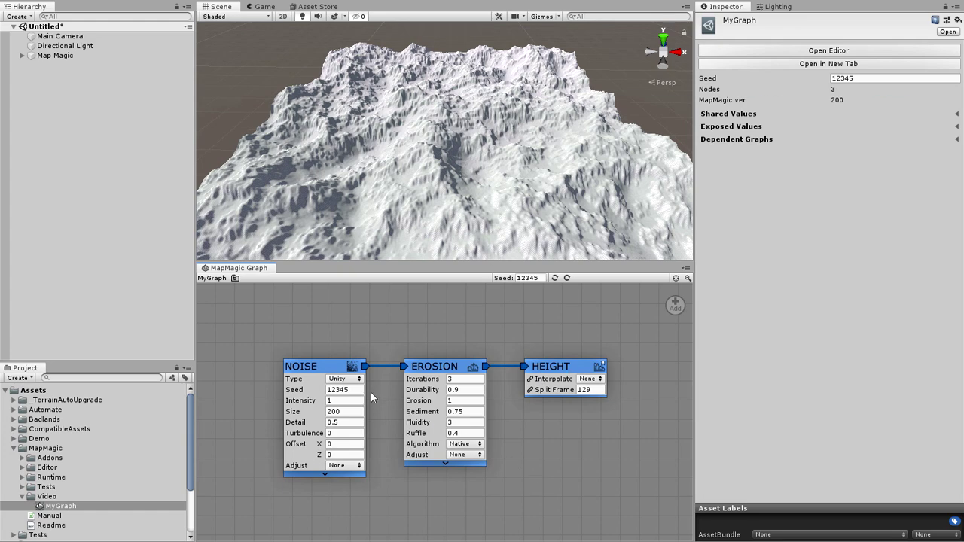
Step: Move the NOISE node down and try Size 100, 300 and 315 before settling on 190
{"action": "left_click_drag", "start_coordinate": [322, 373], "coordinate": [296, 475]}
{"action": "double_click", "coordinate": [333, 425]}
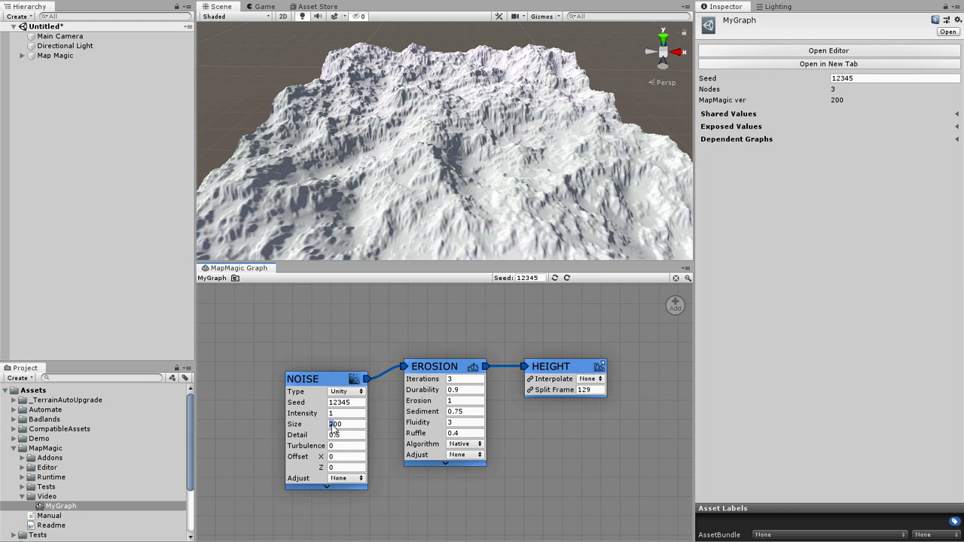
{"action": "type", "text": "100"}
{"action": "key", "text": "Return"}
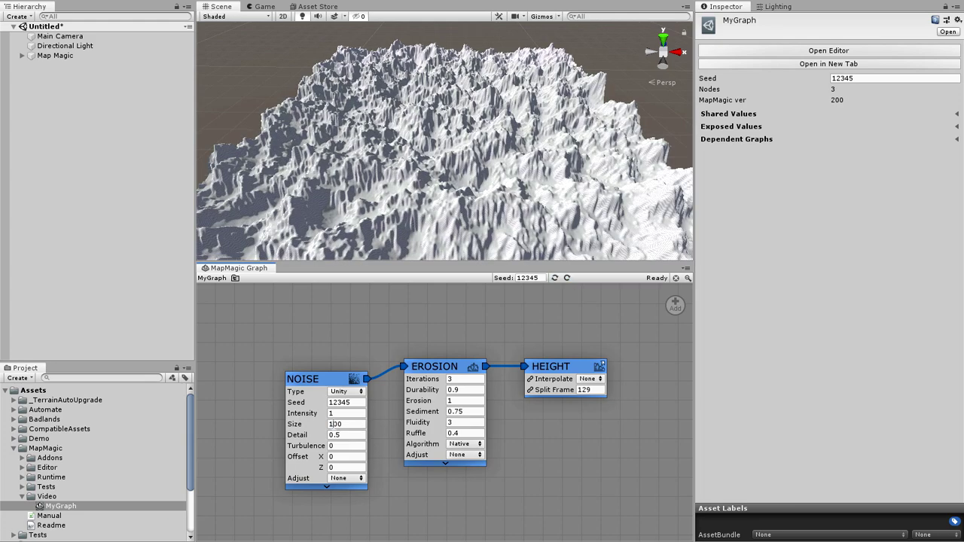
{"action": "double_click", "coordinate": [331, 424]}
{"action": "type", "text": "300"}
{"action": "key", "text": "Return"}
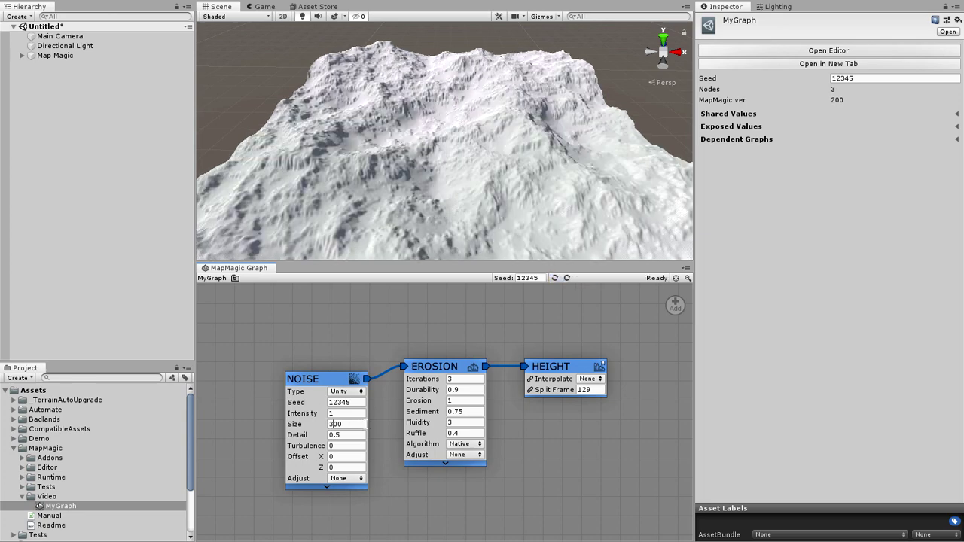
{"action": "left_click_drag", "start_coordinate": [292, 429], "coordinate": [217, 421]}
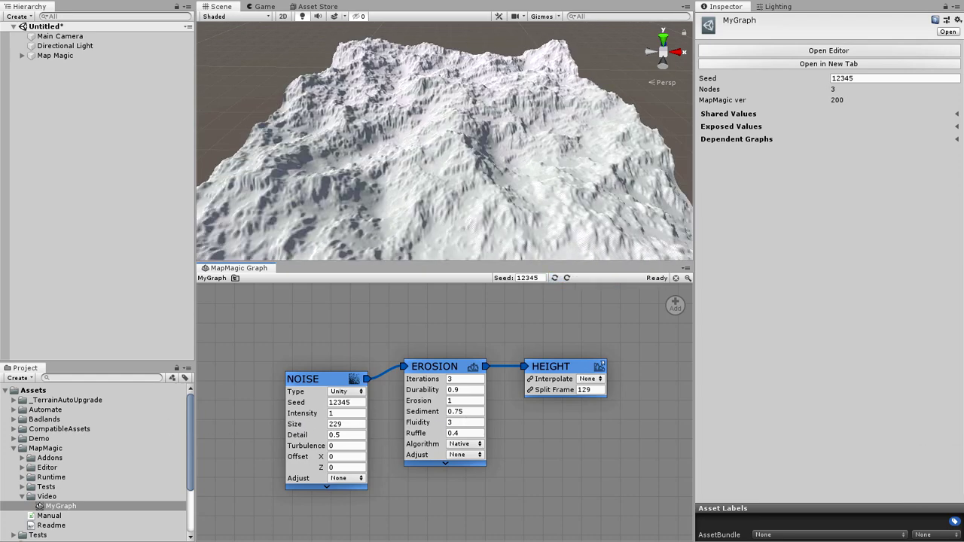
{"action": "left_click_drag", "start_coordinate": [296, 425], "coordinate": [218, 434]}
Step: Lower the NOISE Detail to 0.33, then raise it back to 0.5
{"action": "left_click_drag", "start_coordinate": [300, 436], "coordinate": [205, 426]}
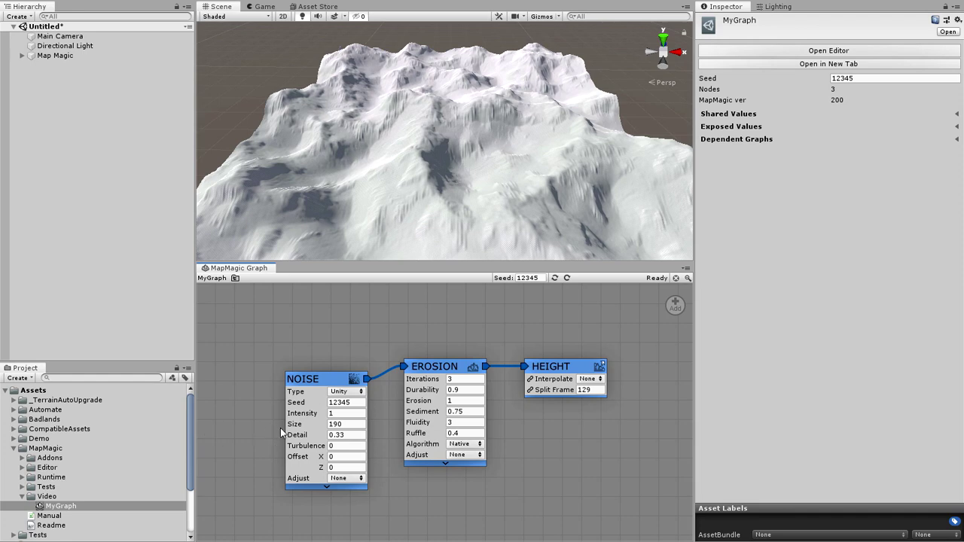
{"action": "left_click_drag", "start_coordinate": [289, 435], "coordinate": [405, 446]}
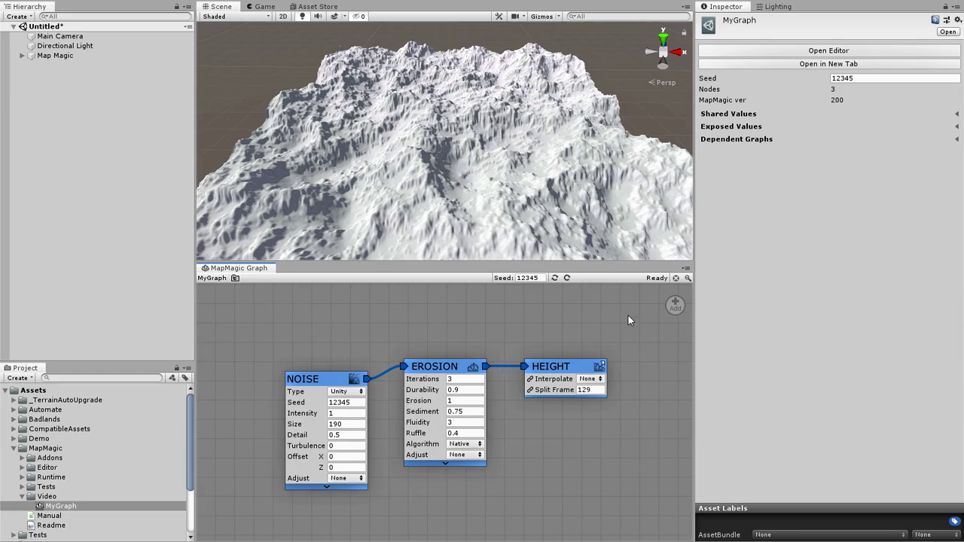
{"action": "mouse_move", "coordinate": [674, 308]}
{"action": "left_mouse_down"}
{"action": "mouse_move", "coordinate": [417, 323]}
{"action": "mouse_move", "coordinate": [279, 317]}
{"action": "left_mouse_up"}
Step: Add a temporary Constant node, then drag it onto the remove circle to delete it
{"action": "mouse_move", "coordinate": [302, 317]}
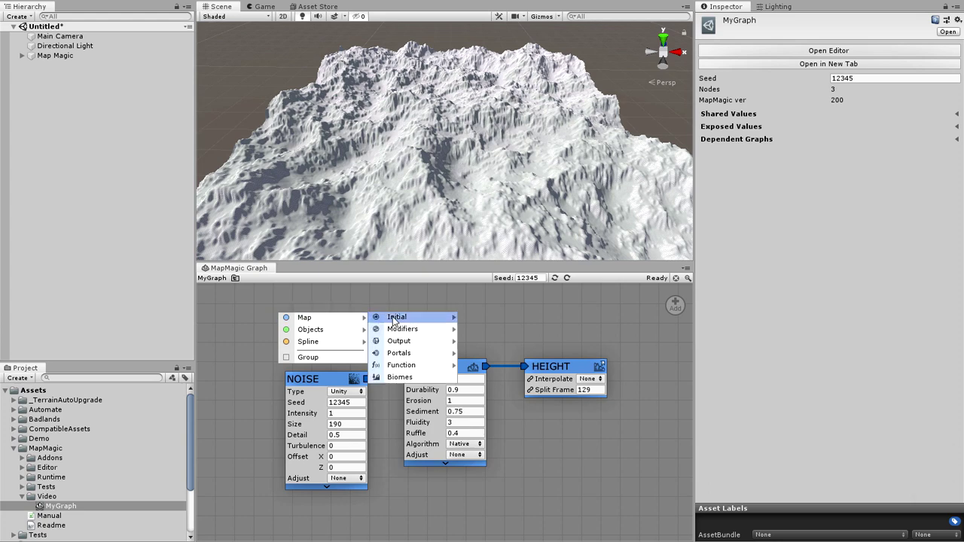
{"action": "mouse_move", "coordinate": [394, 320]}
{"action": "left_click", "coordinate": [486, 317]}
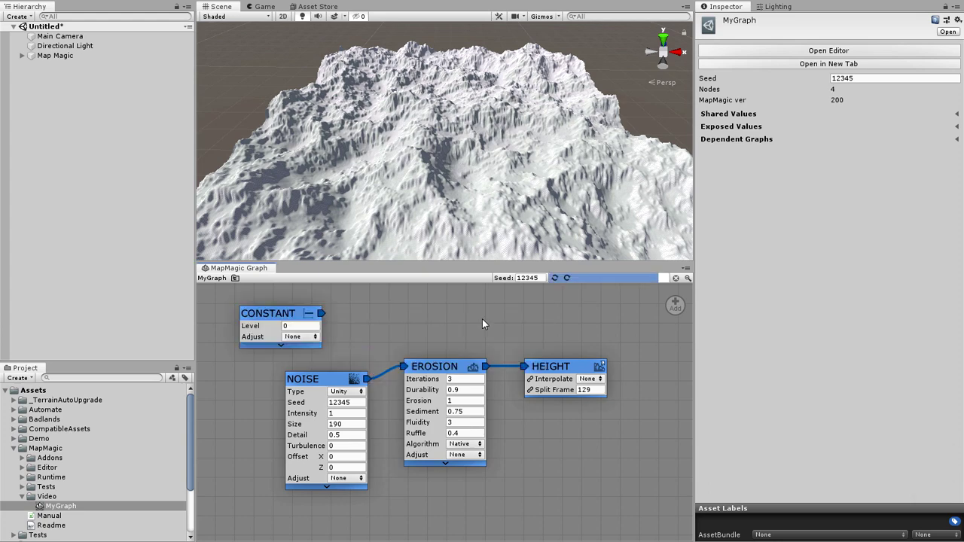
{"action": "left_click_drag", "start_coordinate": [283, 318], "coordinate": [678, 311]}
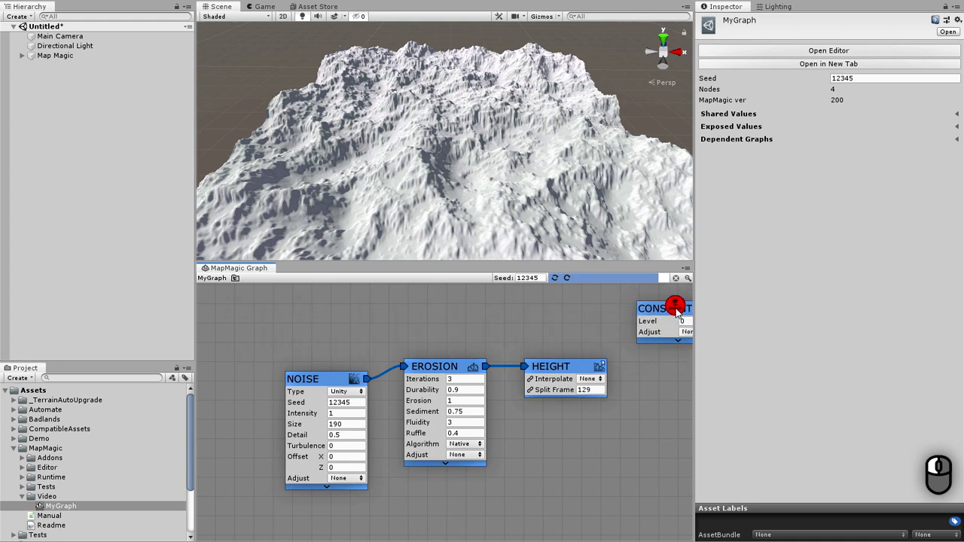
{"action": "left_click_drag", "start_coordinate": [676, 311], "coordinate": [677, 312]}
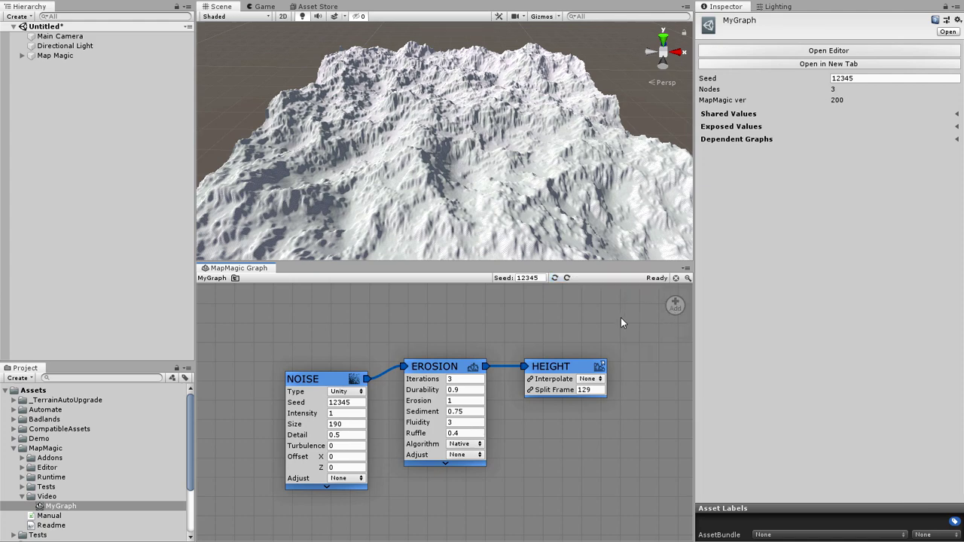
Step: From the canvas, browse the add-node menu to Map > Modifiers to reach Blur
{"action": "right_click", "coordinate": [301, 309]}
{"action": "mouse_move", "coordinate": [350, 311]}
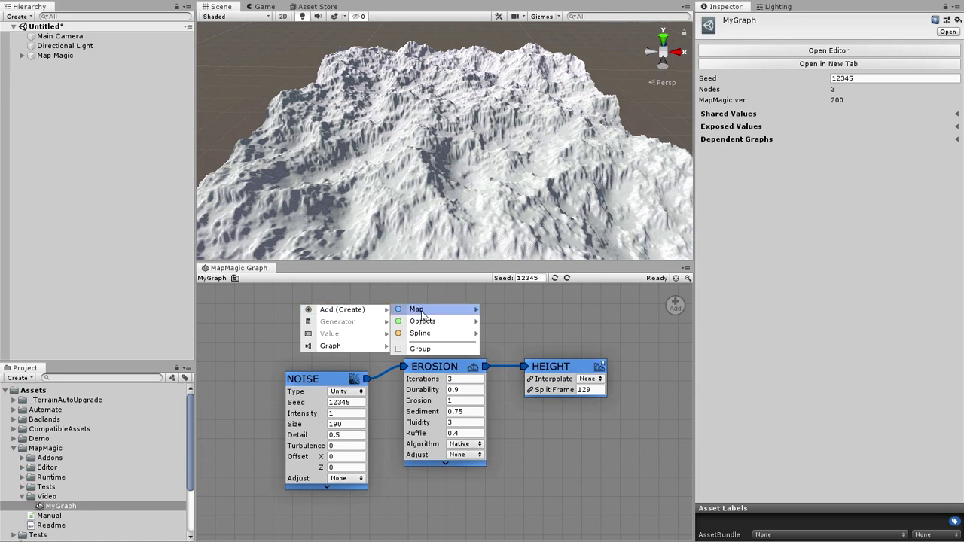
{"action": "mouse_move", "coordinate": [424, 315]}
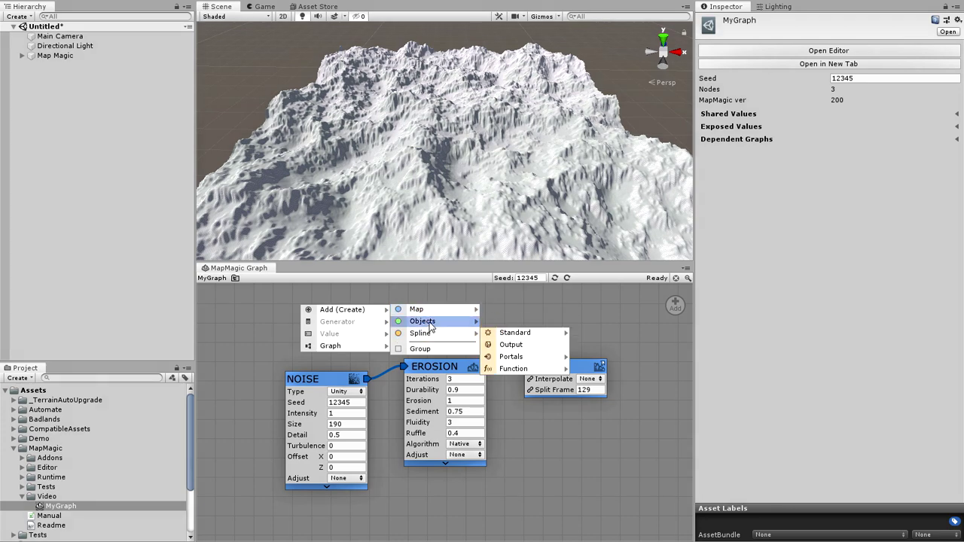
{"action": "mouse_move", "coordinate": [519, 311]}
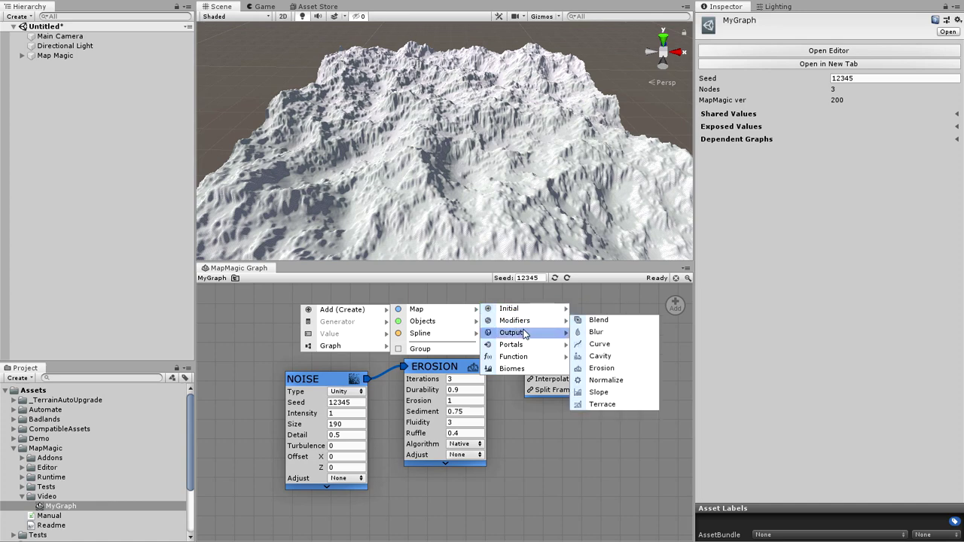
{"action": "mouse_move", "coordinate": [504, 336]}
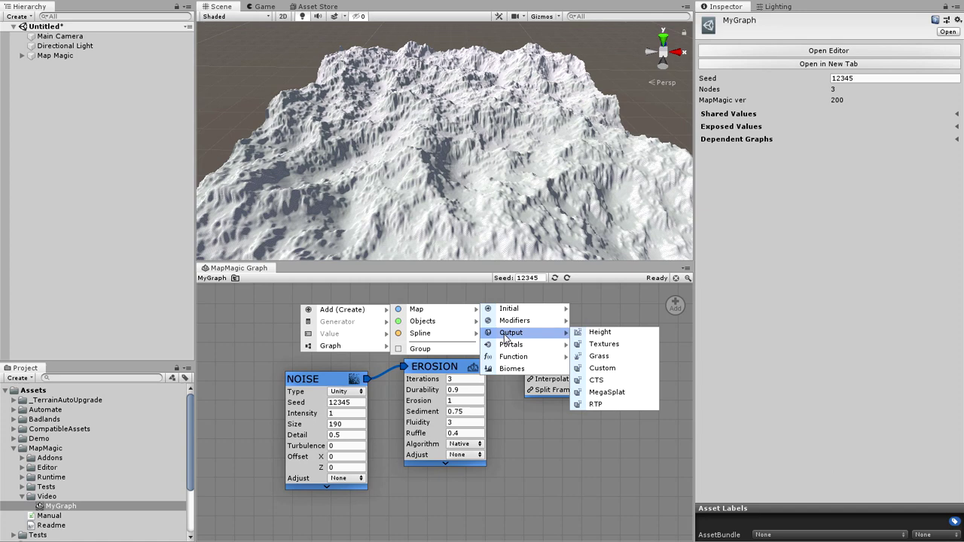
{"action": "mouse_move", "coordinate": [505, 370]}
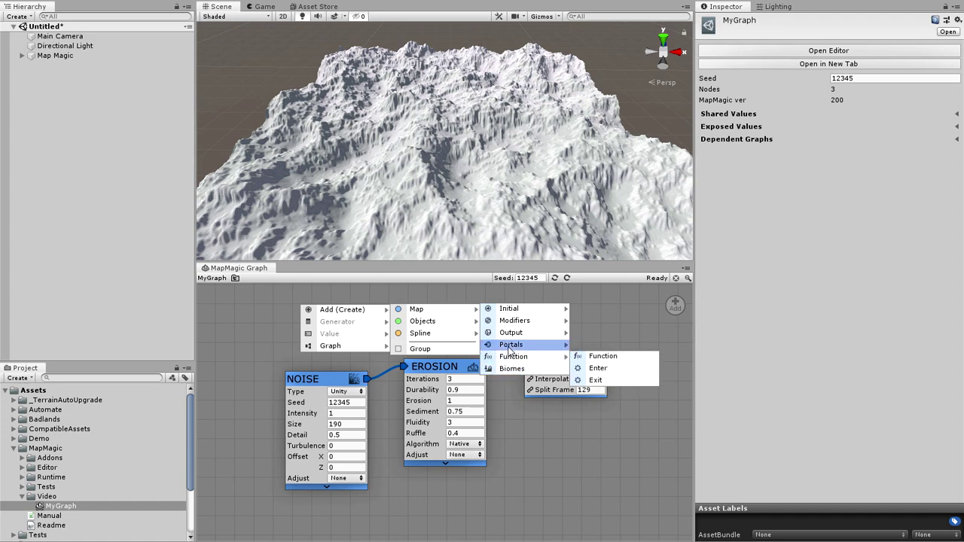
Step: Add the Blur node and wire Noise into Blur and Blur into Erosion
{"action": "left_click", "coordinate": [583, 336]}
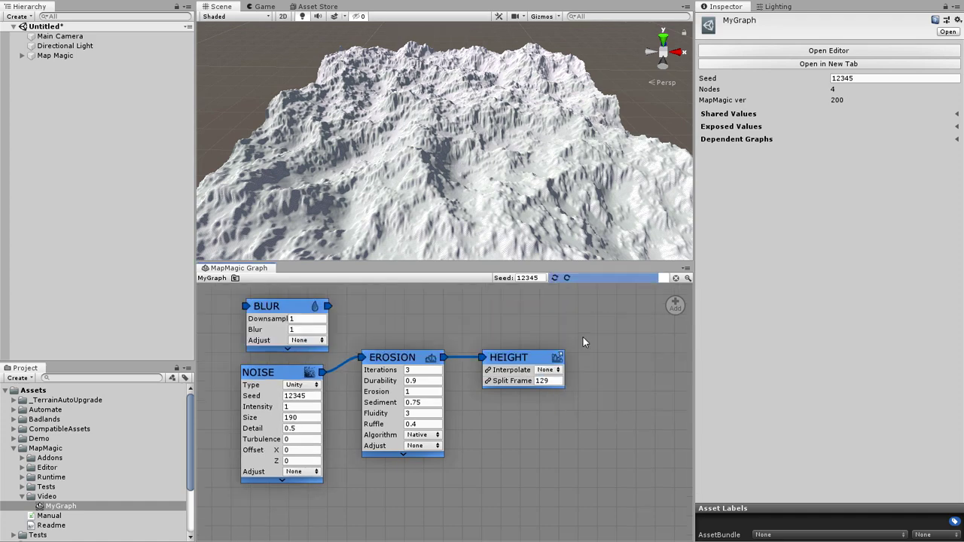
{"action": "middle_click_drag", "start_coordinate": [431, 316], "coordinate": [657, 323]}
{"action": "left_click_drag", "start_coordinate": [531, 384], "coordinate": [401, 367]}
{"action": "middle_click_drag", "start_coordinate": [437, 345], "coordinate": [420, 348]}
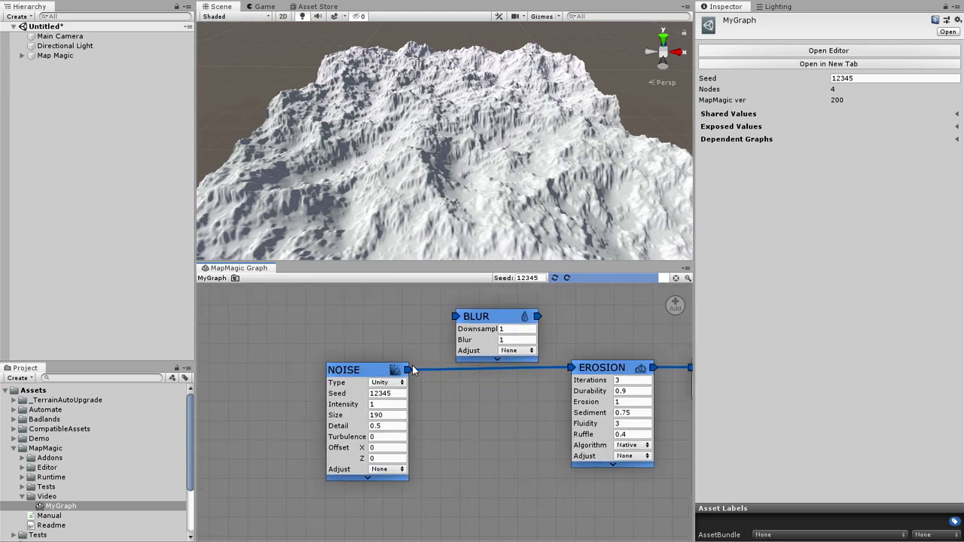
{"action": "left_click_drag", "start_coordinate": [410, 371], "coordinate": [456, 316]}
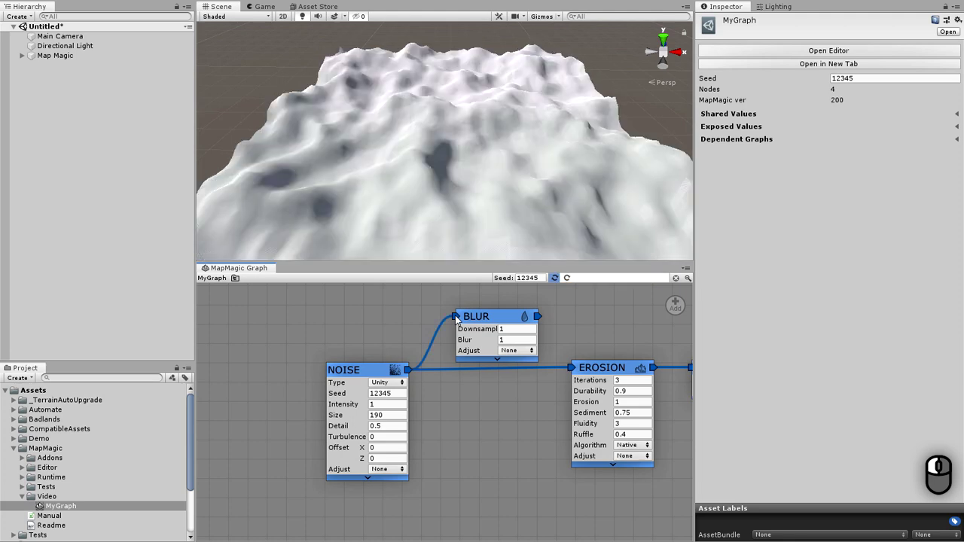
{"action": "left_click_drag", "start_coordinate": [571, 368], "coordinate": [540, 317]}
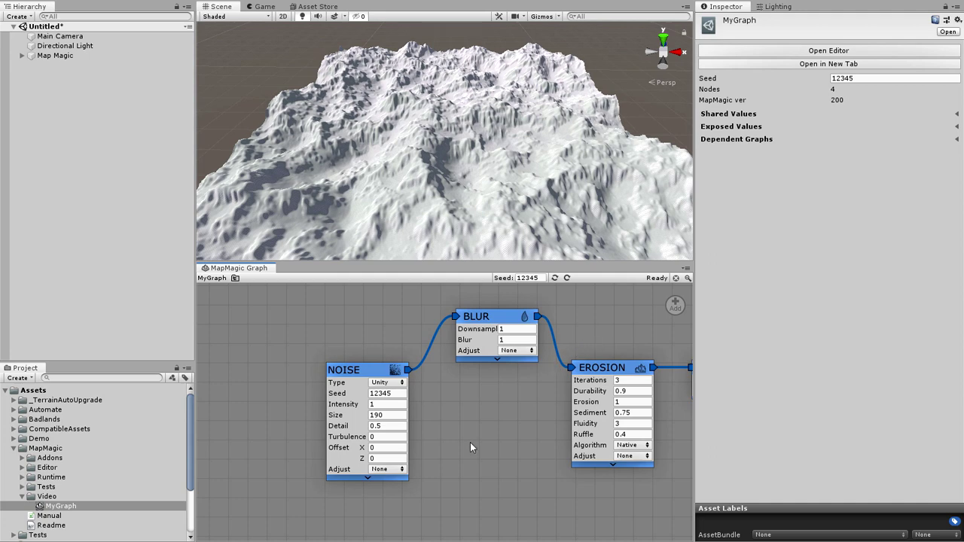
Step: Delete the Blur node and reconnect Noise's output directly to Erosion
{"action": "left_click_drag", "start_coordinate": [408, 370], "coordinate": [539, 319]}
{"action": "left_click_drag", "start_coordinate": [570, 366], "coordinate": [587, 317]}
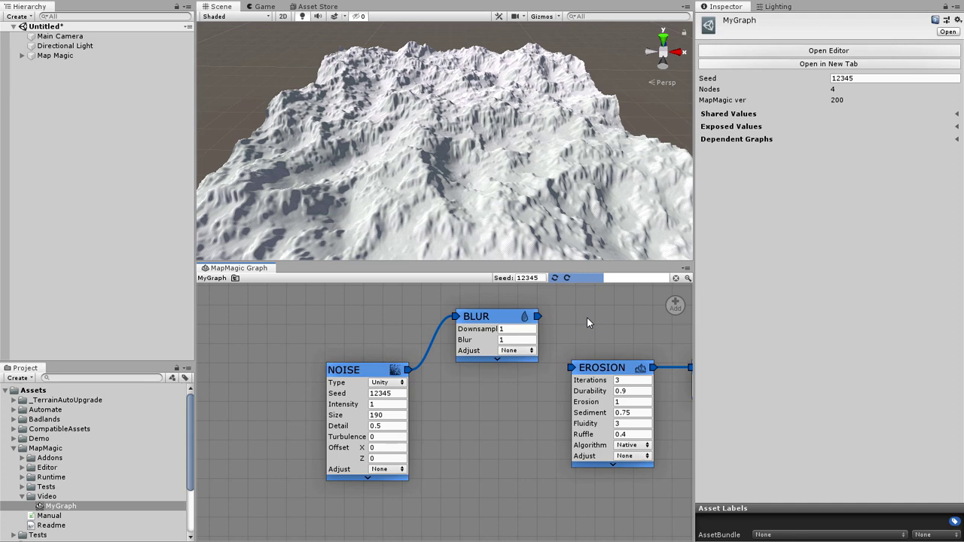
{"action": "middle_click_drag", "start_coordinate": [458, 447], "coordinate": [393, 470]}
{"action": "left_click_drag", "start_coordinate": [381, 345], "coordinate": [672, 304]}
{"action": "left_click_drag", "start_coordinate": [470, 397], "coordinate": [308, 398]}
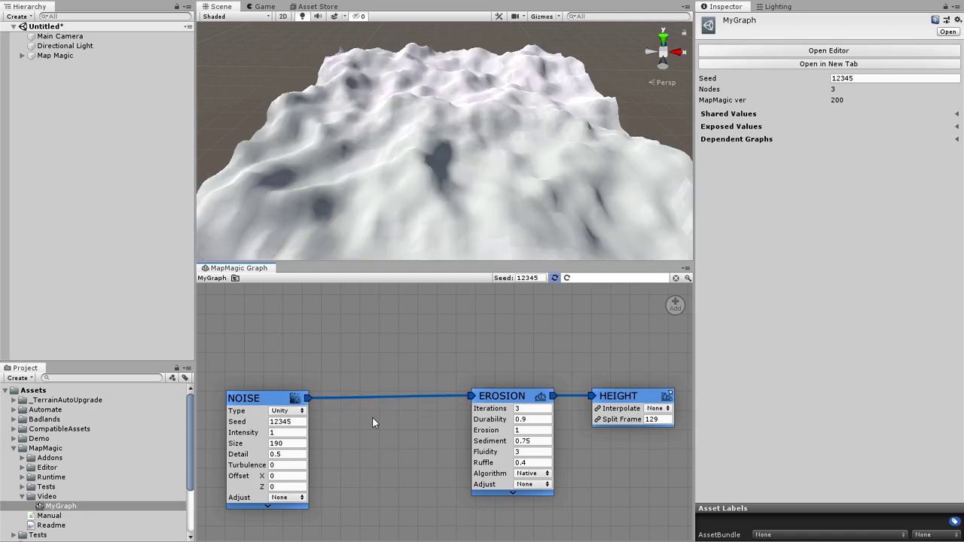
Step: Insert a Blur node on the Noise–Erosion link and position it between them
{"action": "left_click_drag", "start_coordinate": [675, 305], "coordinate": [382, 400]}
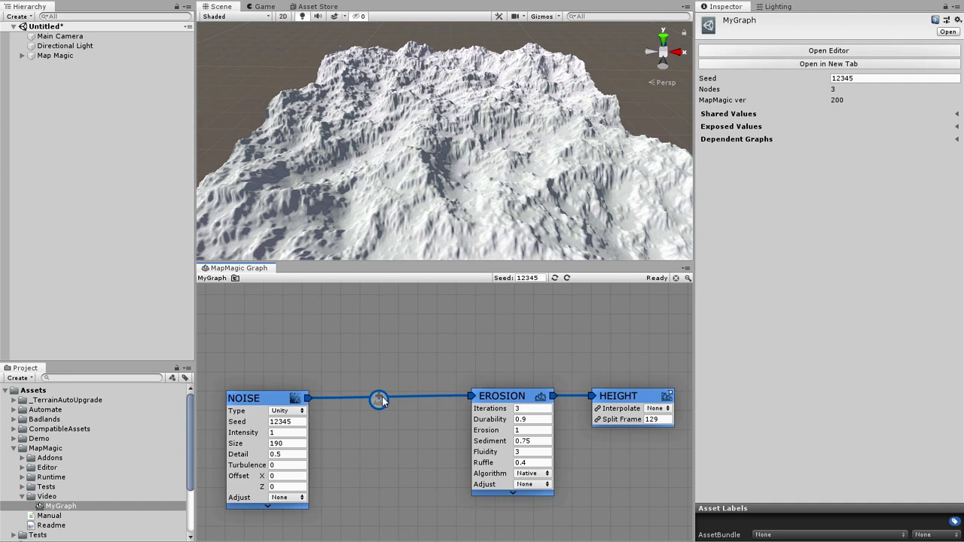
{"action": "left_click_drag", "start_coordinate": [382, 401], "coordinate": [382, 401]}
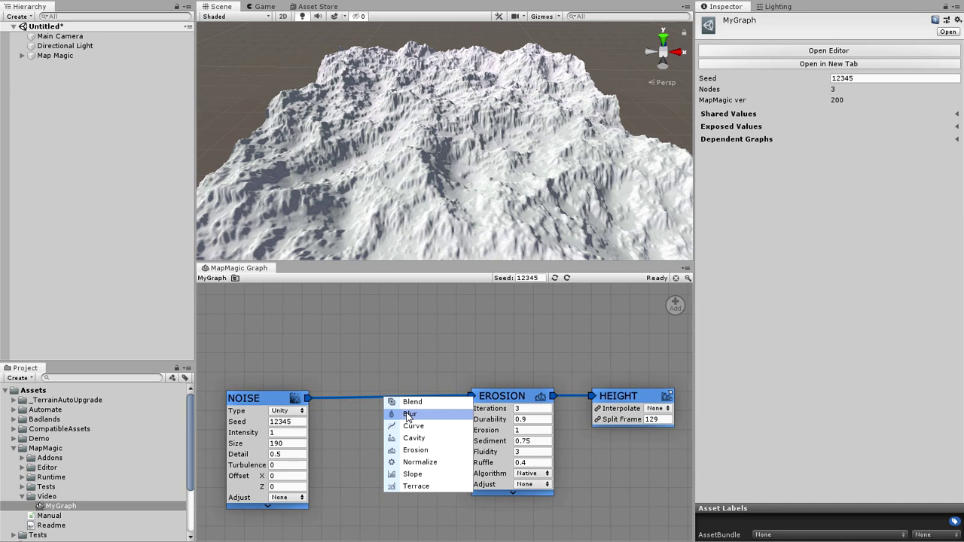
{"action": "left_click", "coordinate": [408, 414]}
{"action": "left_click_drag", "start_coordinate": [372, 398], "coordinate": [391, 457]}
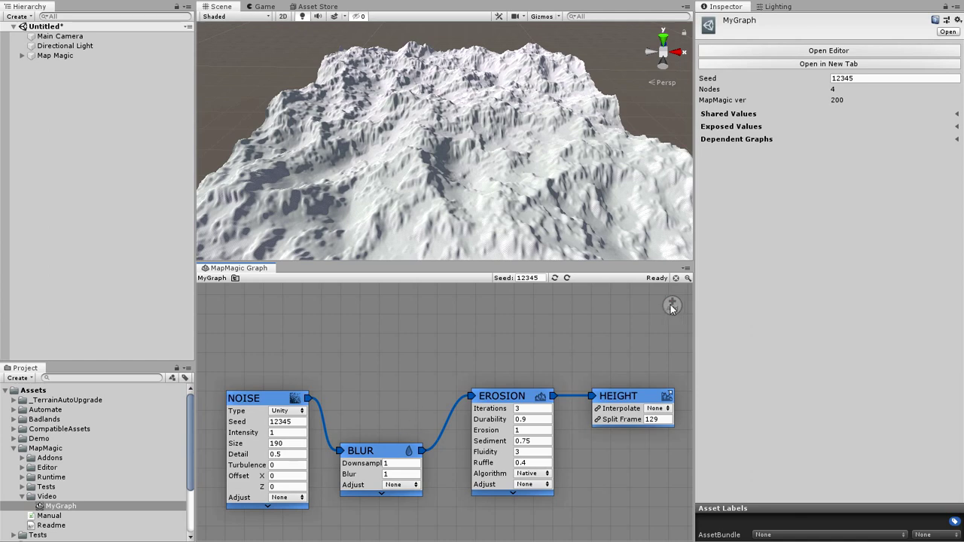
Step: Append a Terrace node fed by Noise and place it above Noise and Blur
{"action": "left_click", "coordinate": [277, 399]}
{"action": "right_click", "coordinate": [277, 406]}
{"action": "mouse_move", "coordinate": [309, 419]}
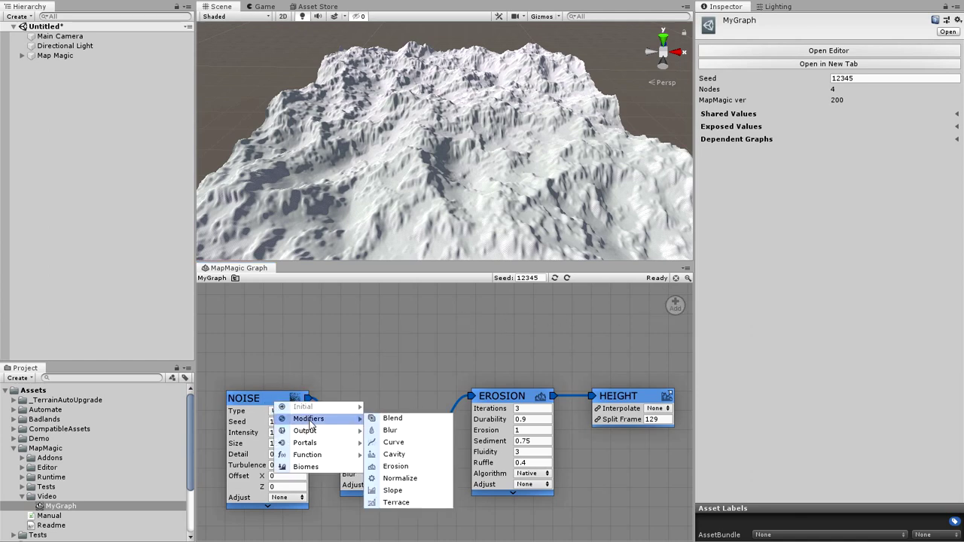
{"action": "left_click", "coordinate": [409, 502]}
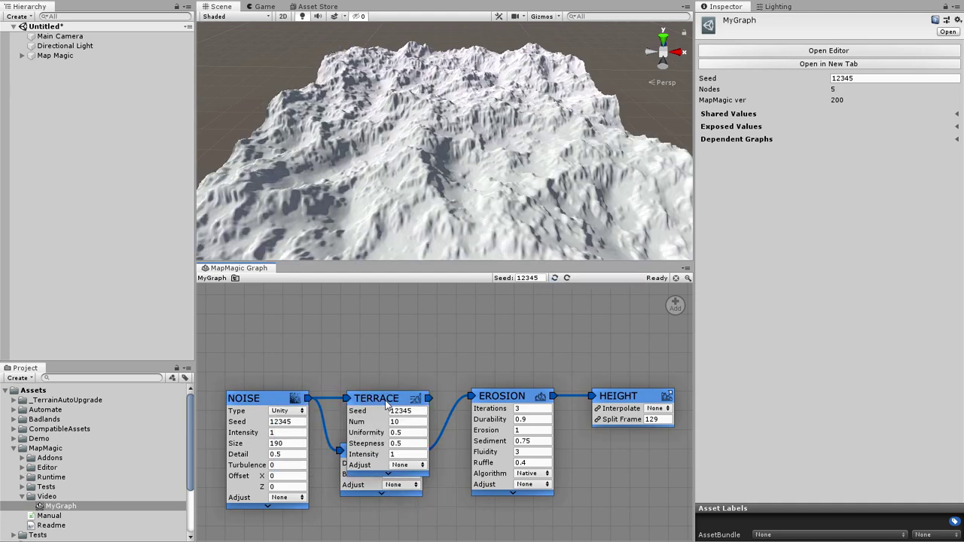
{"action": "left_click_drag", "start_coordinate": [380, 396], "coordinate": [371, 320]}
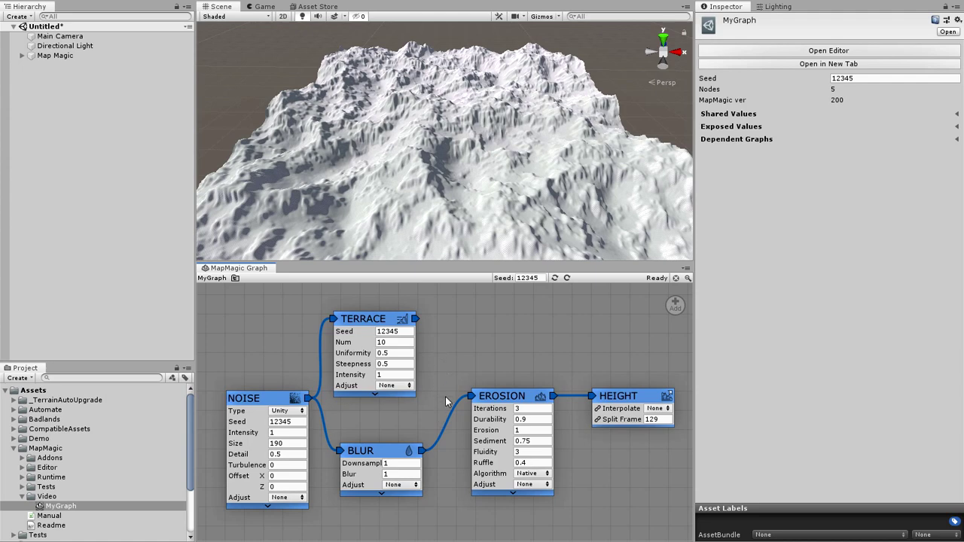
Step: Look through the insert options on the Blur–Erosion link and Noise's append menu, then close them
{"action": "right_click", "coordinate": [449, 425]}
{"action": "mouse_move", "coordinate": [489, 431]}
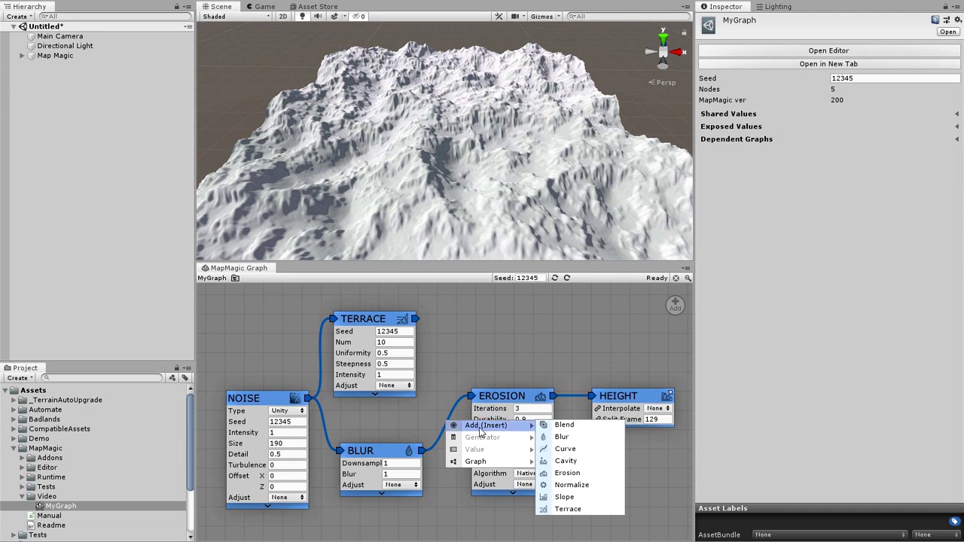
{"action": "right_click", "coordinate": [271, 406]}
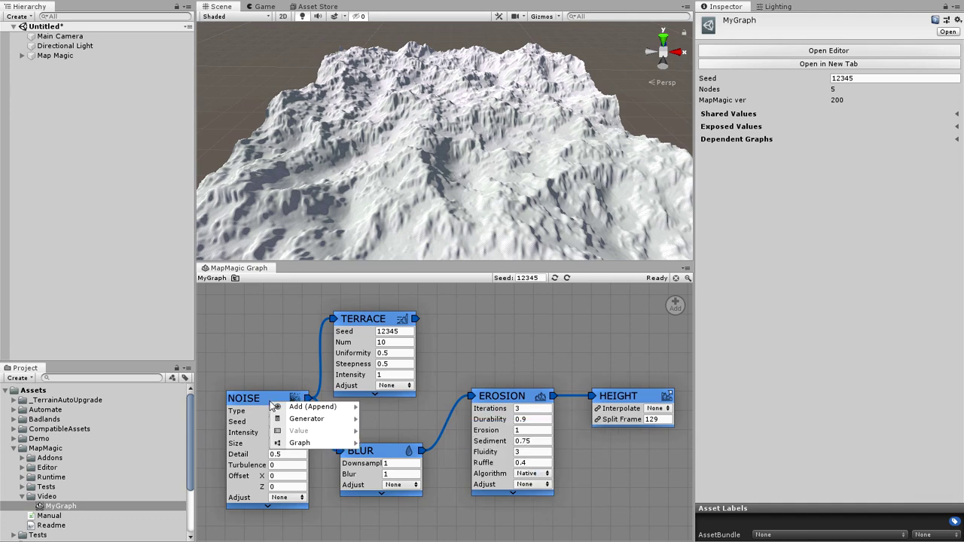
{"action": "mouse_move", "coordinate": [288, 410]}
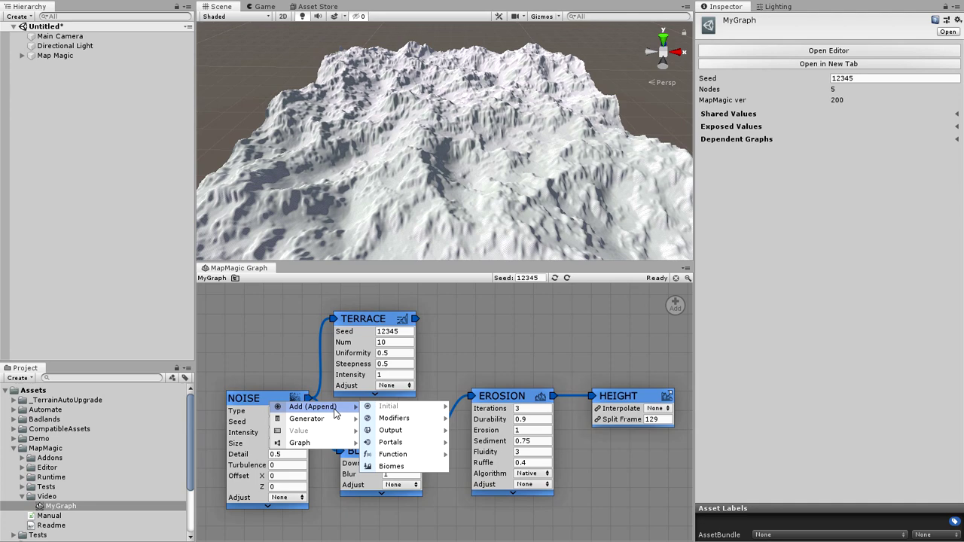
{"action": "left_click", "coordinate": [461, 346]}
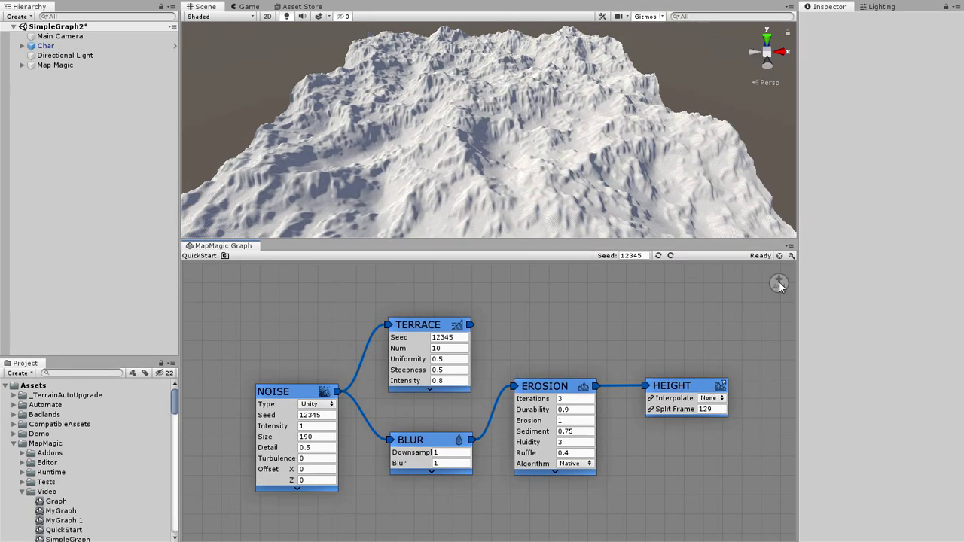
Step: Create a group around Noise, Terrace and Blur and title it 'Initial Height'
{"action": "right_click", "coordinate": [238, 295]}
{"action": "left_click", "coordinate": [283, 339]}
{"action": "left_click_drag", "start_coordinate": [259, 335], "coordinate": [487, 511]}
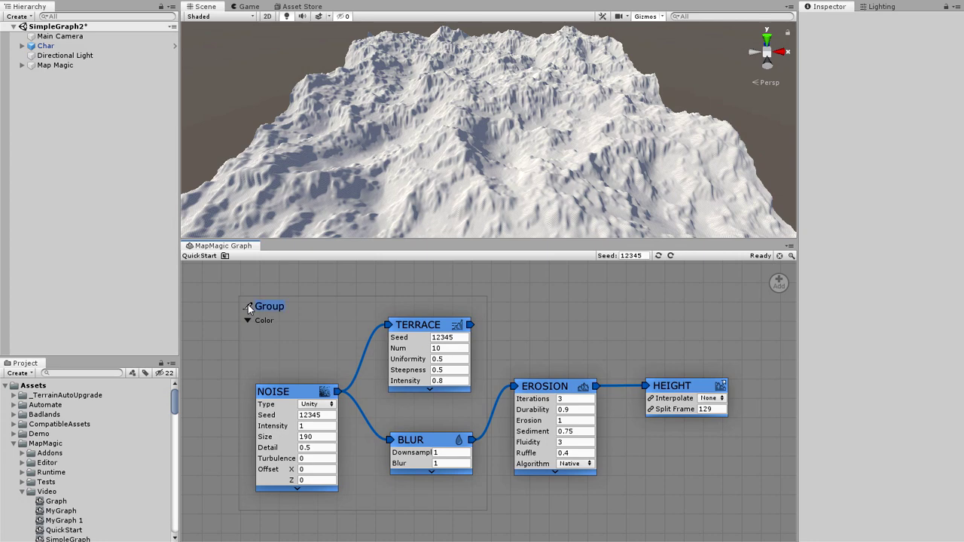
{"action": "type", "text": "Initial Height"}
Step: Tint the Initial Height group red, after trying purple and green
{"action": "left_click", "coordinate": [246, 321]}
{"action": "left_click", "coordinate": [259, 461]}
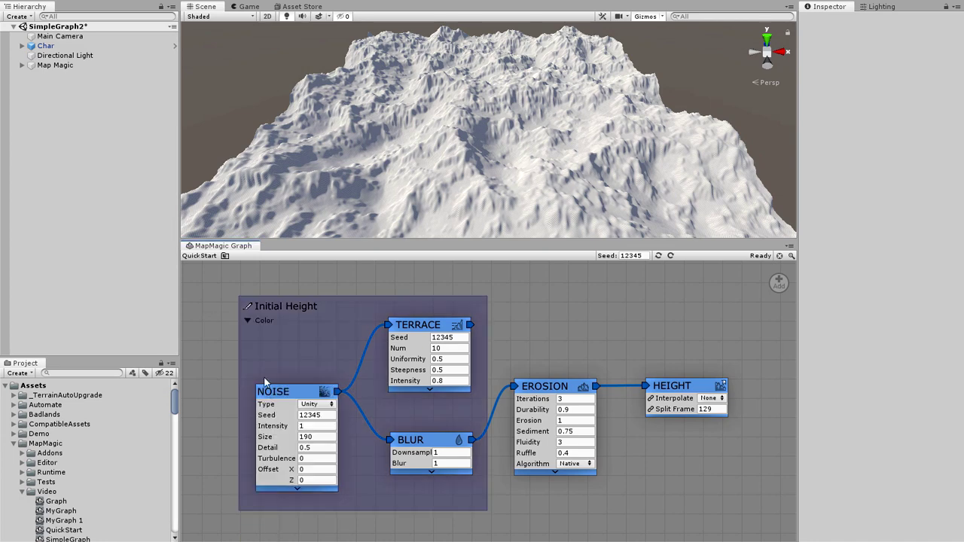
{"action": "left_click", "coordinate": [254, 320]}
{"action": "left_click", "coordinate": [275, 493]}
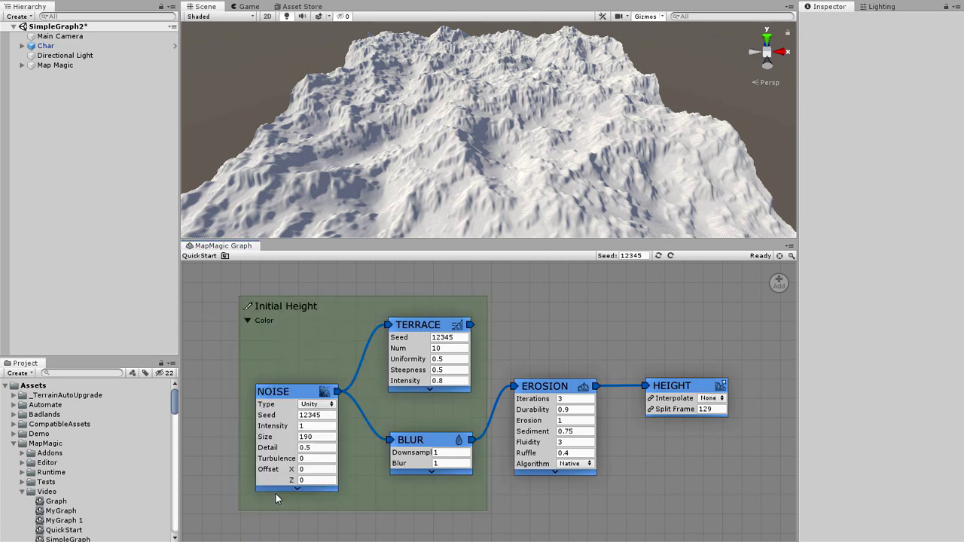
{"action": "left_click", "coordinate": [248, 319]}
{"action": "left_click", "coordinate": [266, 374]}
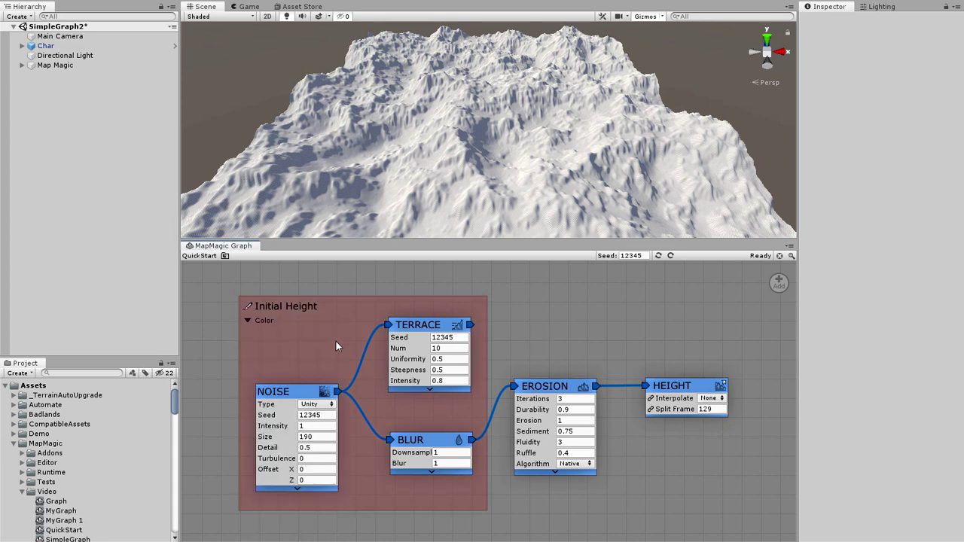
Step: Shift the Initial Height group around and move Terrace back inside it
{"action": "left_click_drag", "start_coordinate": [336, 341], "coordinate": [312, 342]}
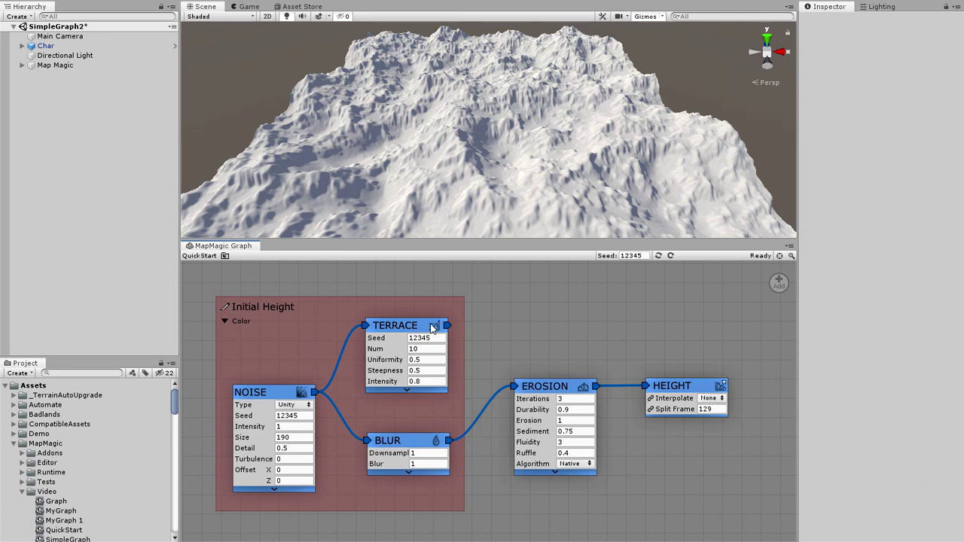
{"action": "left_click_drag", "start_coordinate": [419, 329], "coordinate": [540, 304]}
{"action": "left_click_drag", "start_coordinate": [445, 365], "coordinate": [439, 342]}
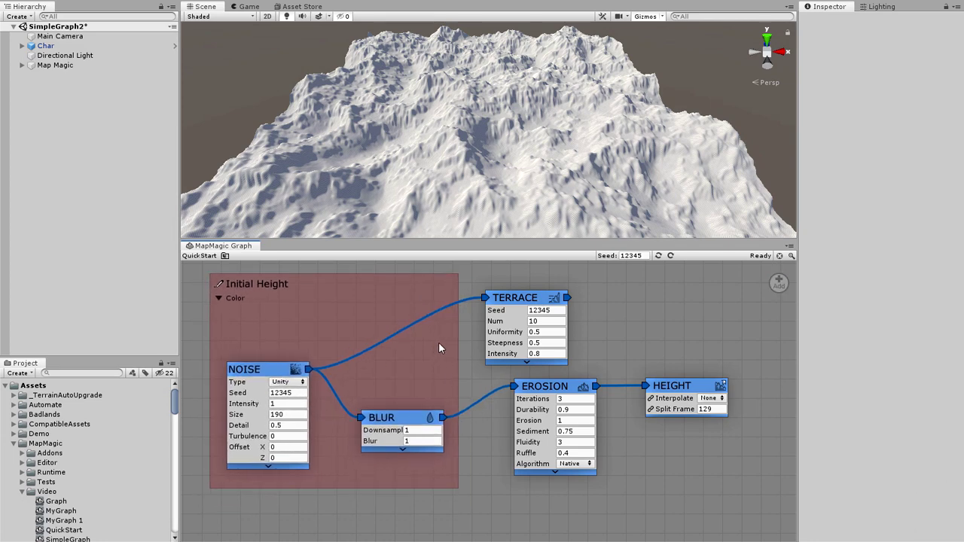
{"action": "left_click_drag", "start_coordinate": [534, 302], "coordinate": [388, 309]}
{"action": "left_click_drag", "start_coordinate": [441, 350], "coordinate": [623, 376]}
{"action": "left_click_drag", "start_coordinate": [587, 331], "coordinate": [564, 336]}
Step: Remove the Initial Height group via Generator > Remove, choosing Keep Nodes
{"action": "right_click", "coordinate": [538, 311]}
{"action": "mouse_move", "coordinate": [559, 331]}
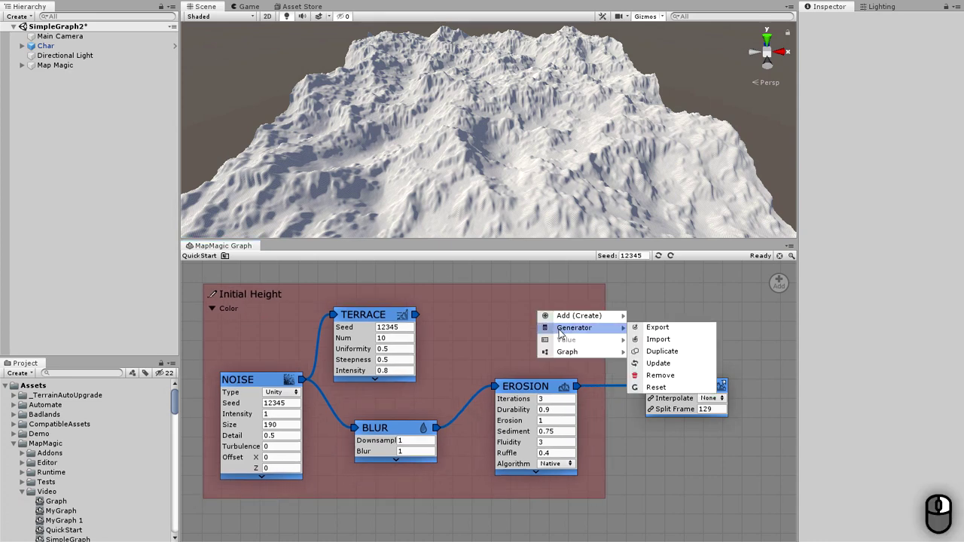
{"action": "left_click", "coordinate": [656, 375]}
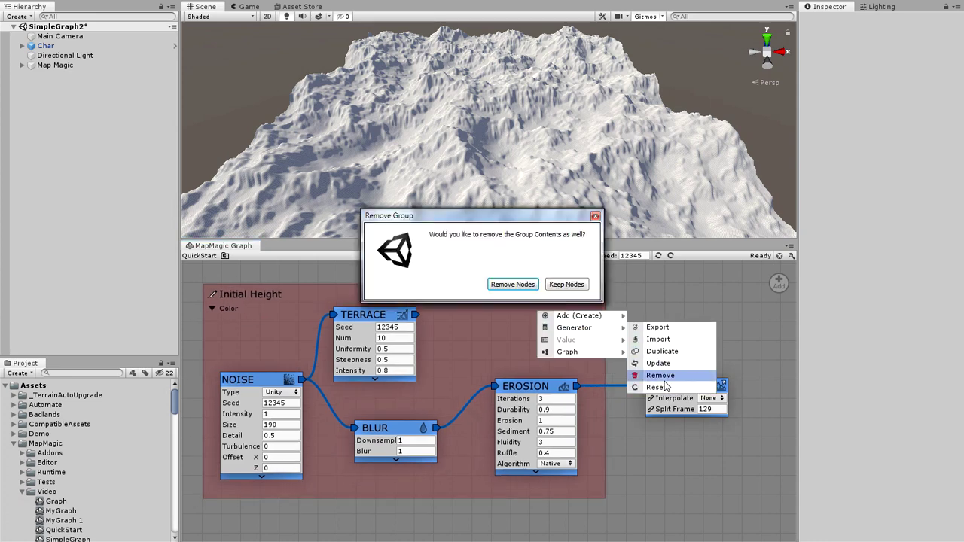
{"action": "left_click", "coordinate": [566, 285]}
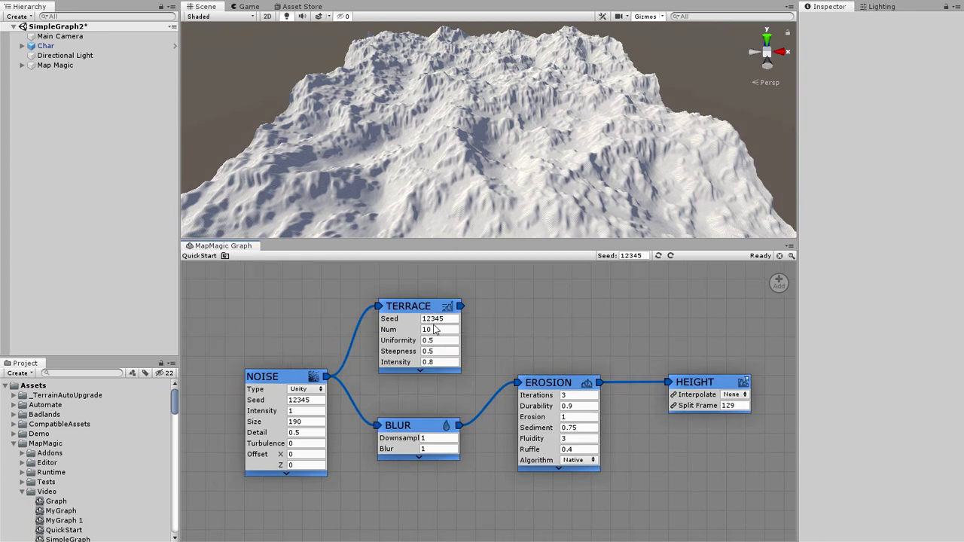
Step: Shift-click Terrace, Blur and Noise into the selection, then back out again
{"action": "left_click", "coordinate": [426, 313], "text": "shift"}
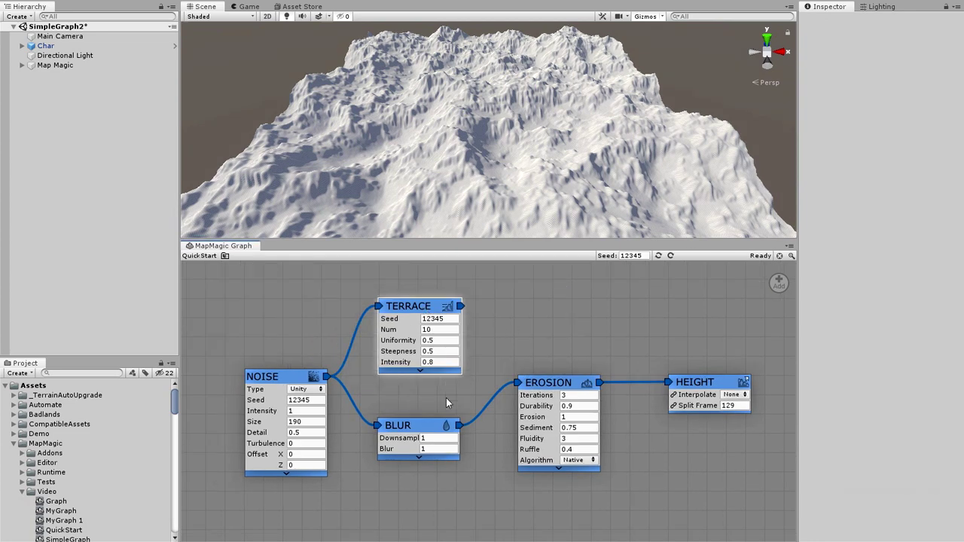
{"action": "left_click", "coordinate": [435, 433], "text": "shift"}
{"action": "left_click", "coordinate": [286, 379], "text": "shift"}
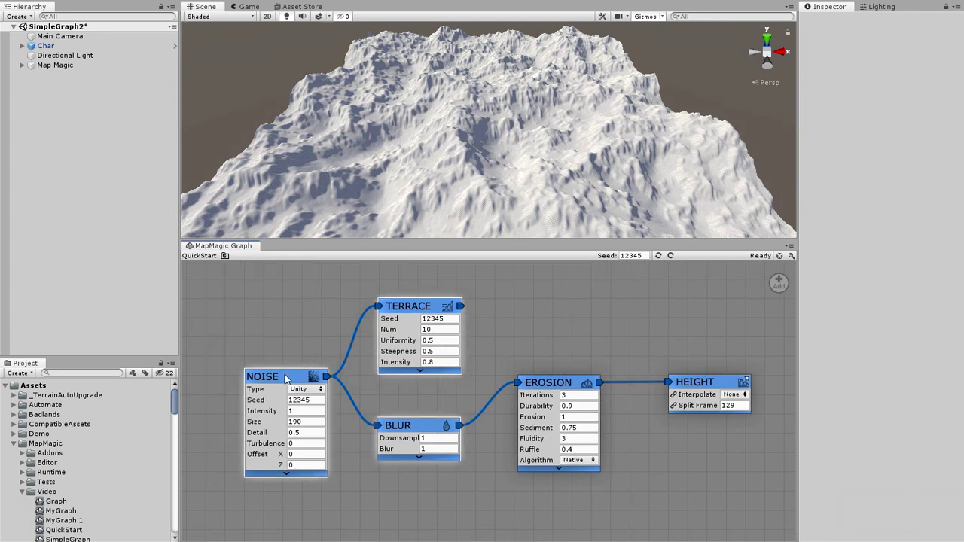
{"action": "left_click", "coordinate": [407, 316], "text": "shift"}
{"action": "left_click", "coordinate": [418, 427], "text": "shift"}
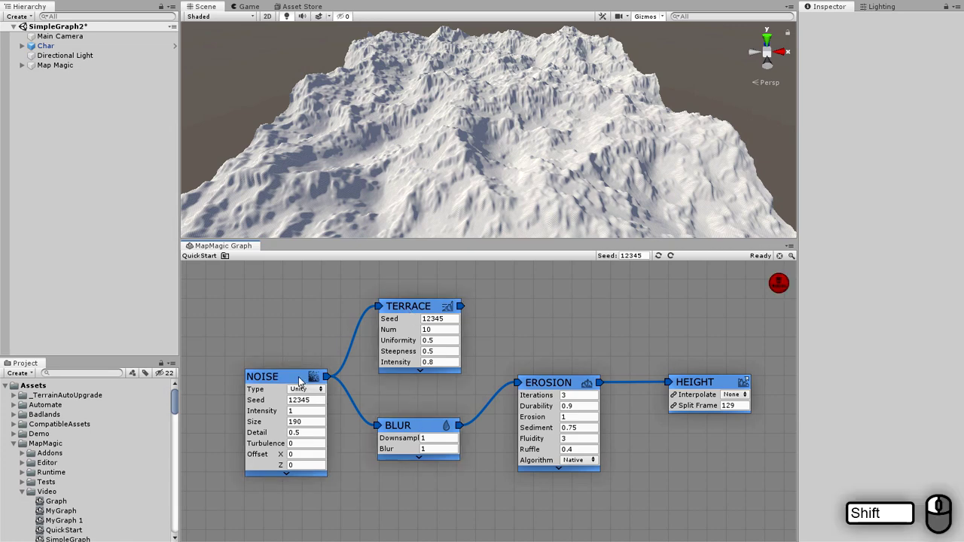
{"action": "left_click", "coordinate": [305, 390], "text": "shift"}
Step: Marquee-select Noise, Terrace and Blur, nudge the nodes, then drag the three away to delete them
{"action": "left_click_drag", "start_coordinate": [218, 273], "coordinate": [475, 513], "text": "shift"}
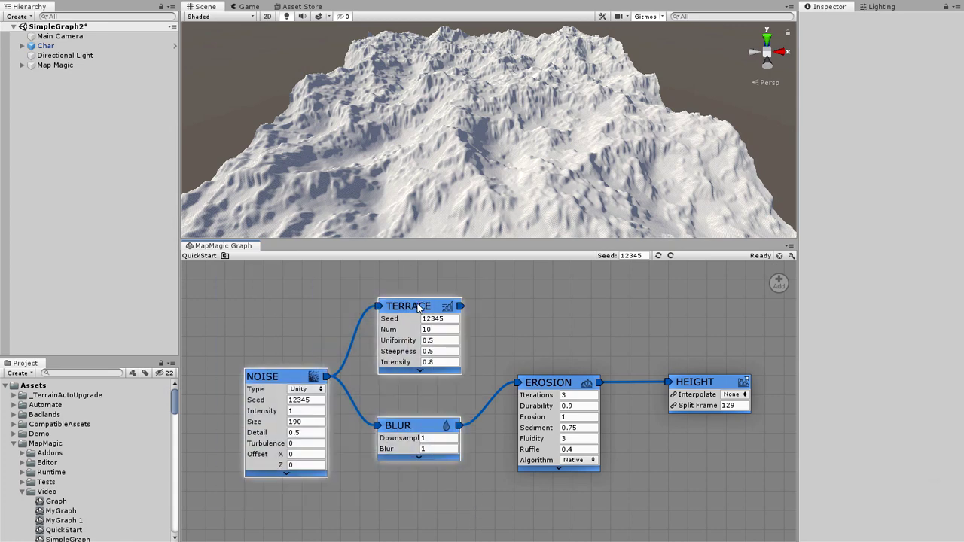
{"action": "mouse_move", "coordinate": [418, 307]}
{"action": "left_mouse_down"}
{"action": "mouse_move", "coordinate": [407, 292]}
{"action": "mouse_move", "coordinate": [411, 307]}
{"action": "left_mouse_up"}
{"action": "left_click_drag", "start_coordinate": [542, 386], "coordinate": [546, 391]}
{"action": "left_click_drag", "start_coordinate": [688, 386], "coordinate": [688, 393]}
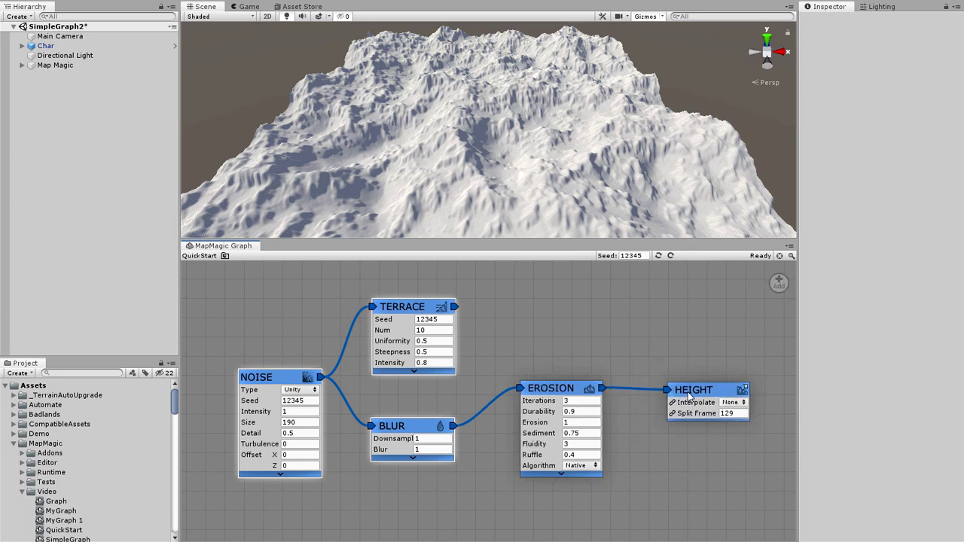
{"action": "left_click", "coordinate": [532, 336]}
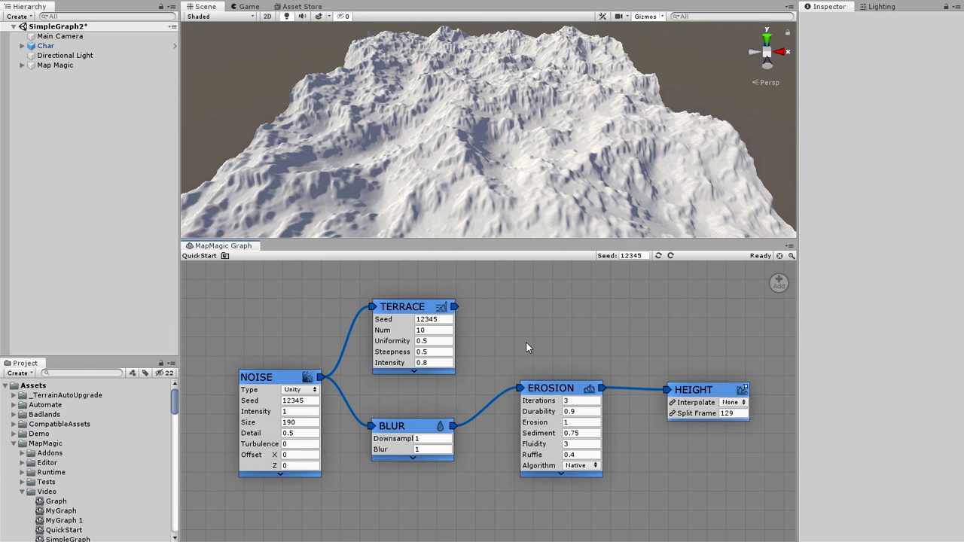
{"action": "left_click_drag", "start_coordinate": [223, 275], "coordinate": [495, 498]}
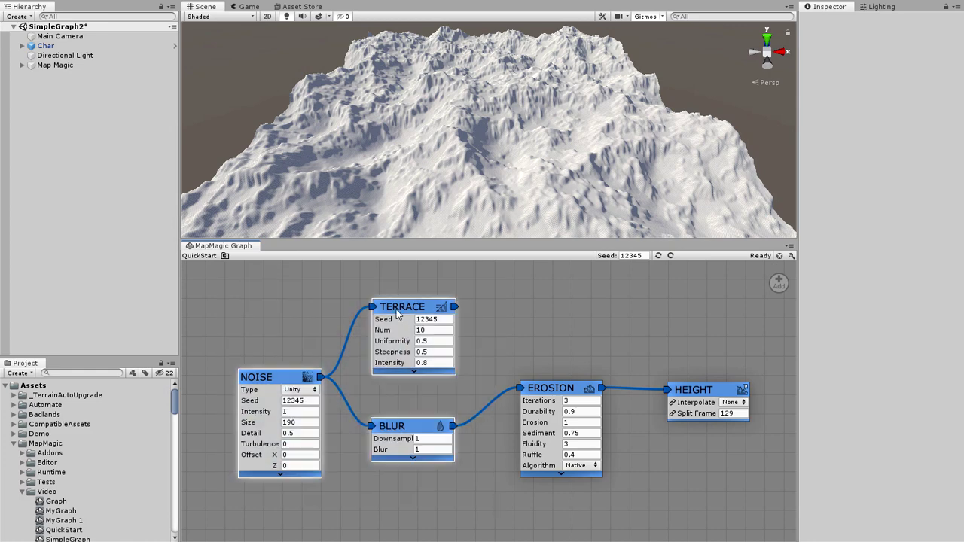
{"action": "left_click_drag", "start_coordinate": [399, 313], "coordinate": [778, 284]}
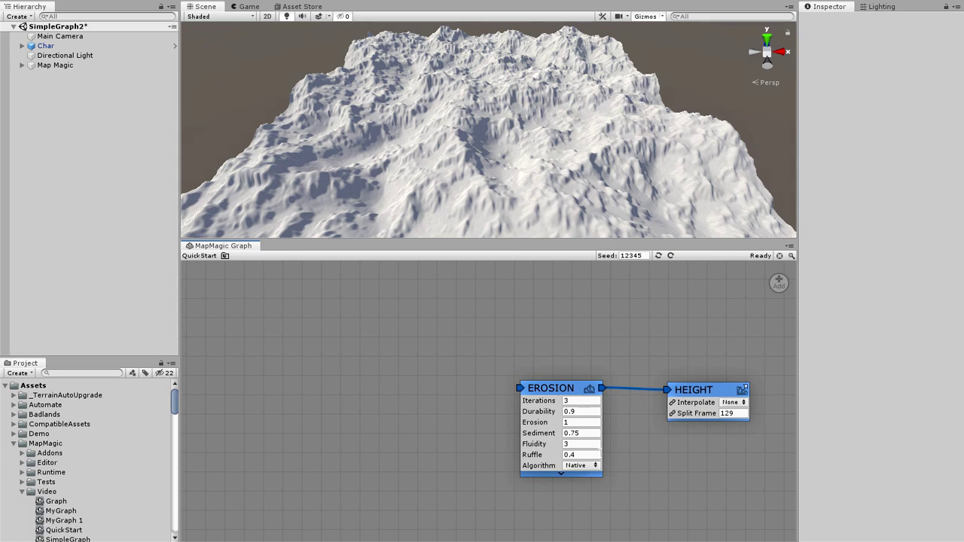
Step: Undo the deletion and expand the heatmap previews on Noise, Terrace and Blur
{"action": "key", "text": "ctrl+z"}
{"action": "middle_click_drag", "start_coordinate": [554, 326], "coordinate": [582, 302]}
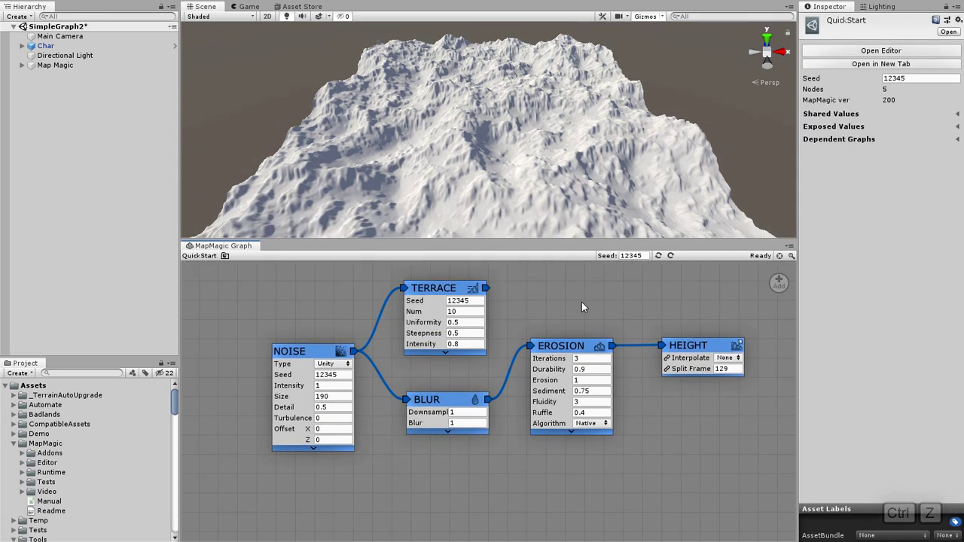
{"action": "left_click", "coordinate": [326, 450]}
{"action": "middle_click_drag", "start_coordinate": [407, 502], "coordinate": [398, 497]}
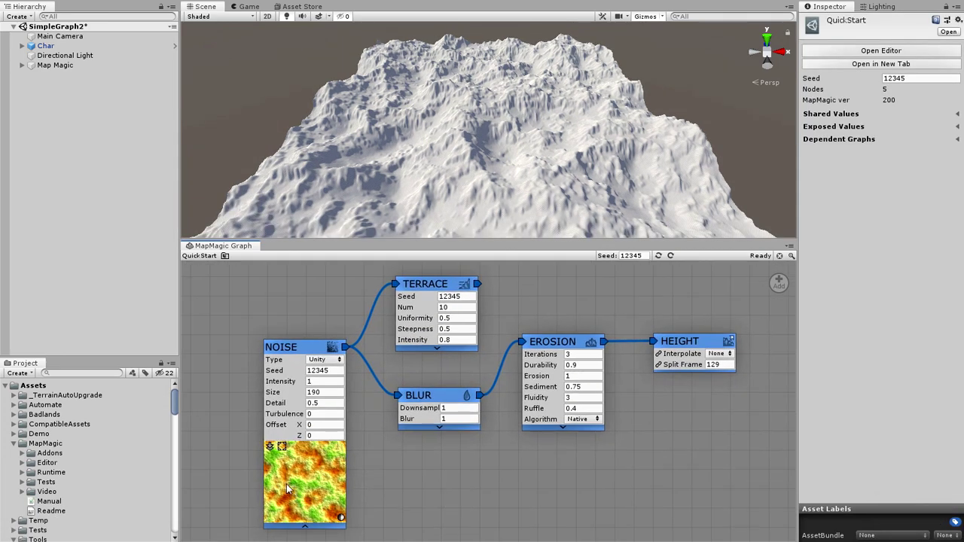
{"action": "left_click", "coordinate": [450, 427]}
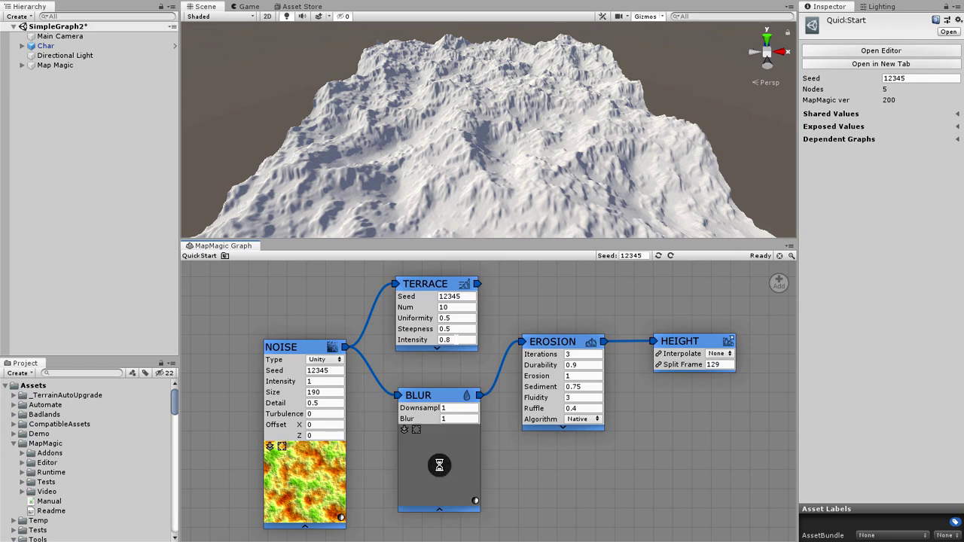
{"action": "middle_click_drag", "start_coordinate": [524, 308], "coordinate": [513, 363]}
{"action": "left_click_drag", "start_coordinate": [432, 328], "coordinate": [432, 255]}
{"action": "middle_click_drag", "start_coordinate": [506, 447], "coordinate": [515, 389]}
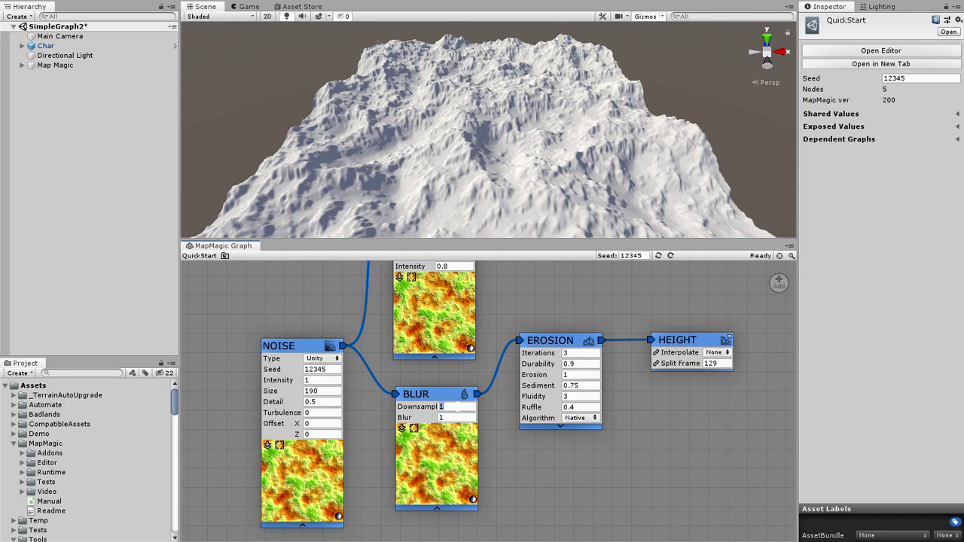
Step: Set Blur's Downsample to 10 and turn off the heatmap on the scene terrain
{"action": "type", "text": "0"}
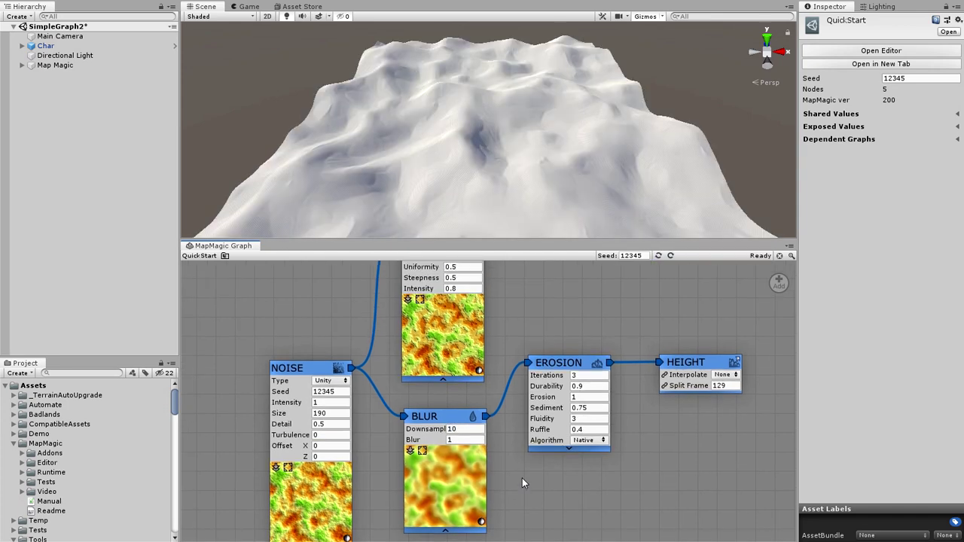
{"action": "middle_click_drag", "start_coordinate": [522, 479], "coordinate": [519, 469]}
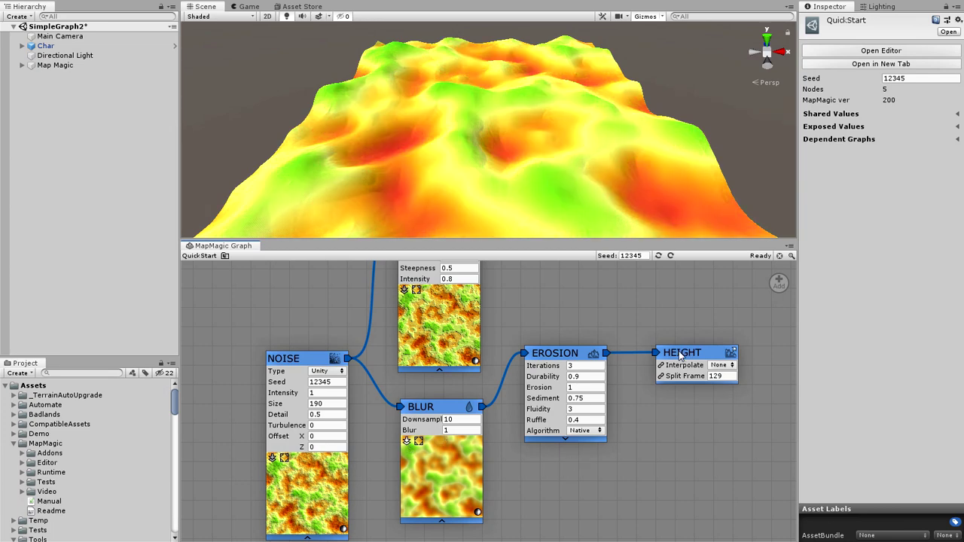
{"action": "left_click", "coordinate": [405, 290]}
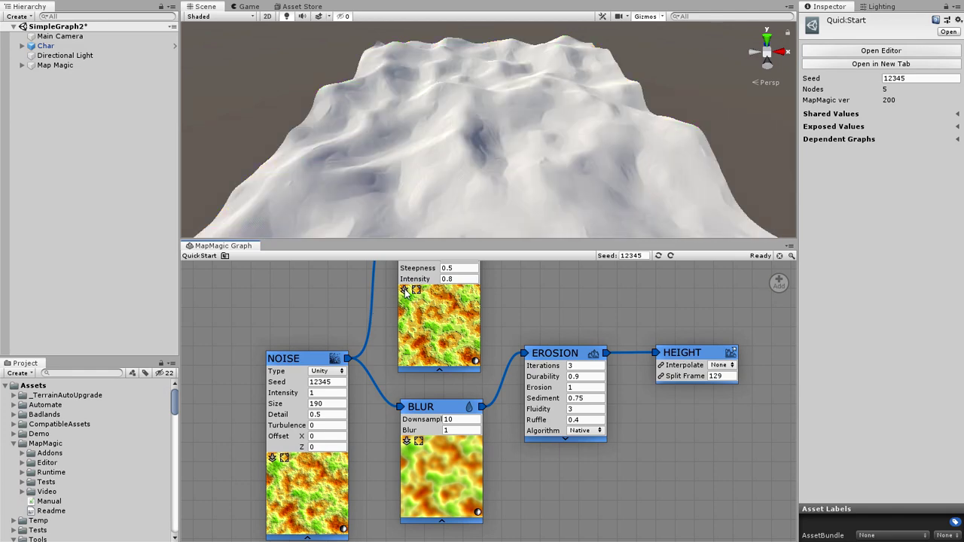
Step: Inspect the Terrace and Noise maps in the enlarged preview window, then close it
{"action": "left_click", "coordinate": [415, 289]}
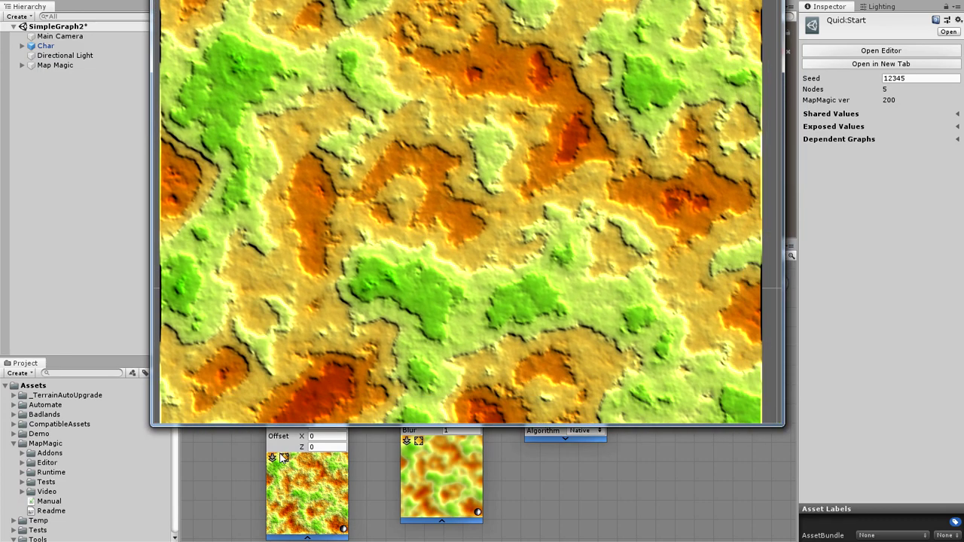
{"action": "left_click", "coordinate": [284, 458]}
{"action": "left_click_drag", "start_coordinate": [473, 4], "coordinate": [478, 89]}
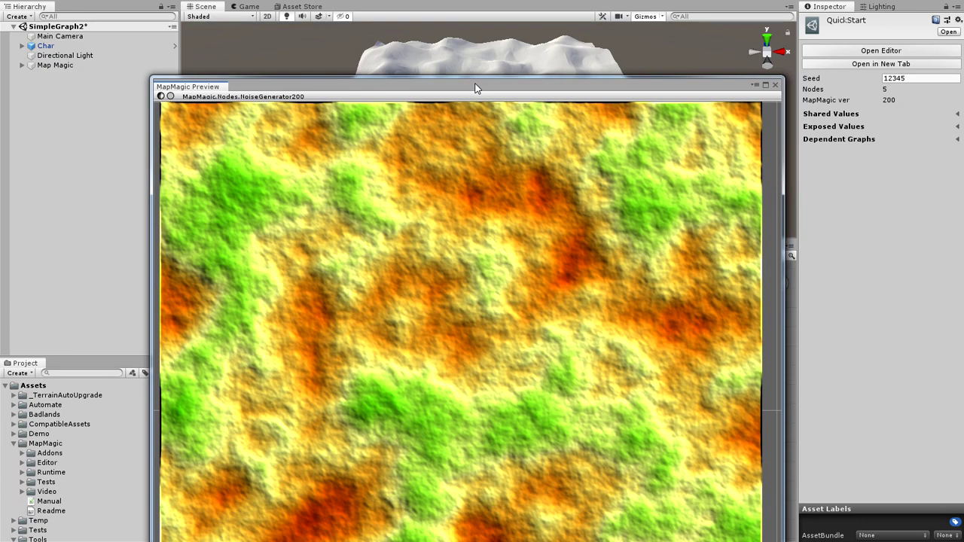
{"action": "left_click_drag", "start_coordinate": [485, 305], "coordinate": [443, 269]}
{"action": "left_click", "coordinate": [775, 84]}
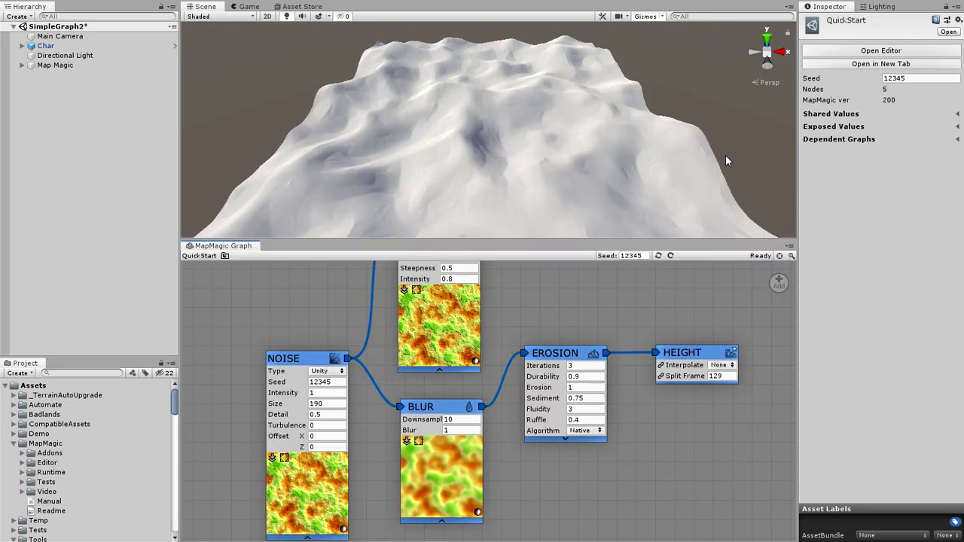
Step: Make the Terrace preview greyscale, leaving Noise's preview in colour
{"action": "left_click", "coordinate": [344, 530]}
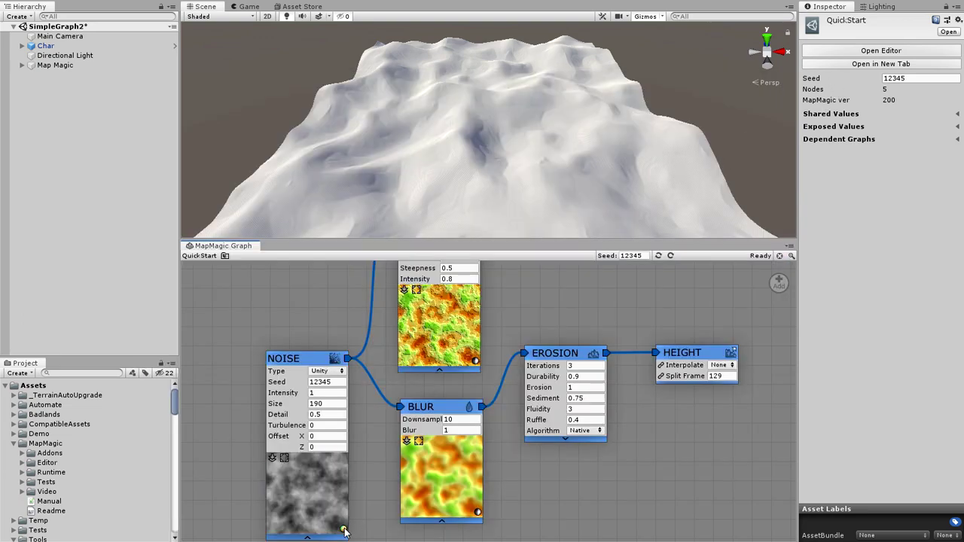
{"action": "left_click", "coordinate": [343, 530]}
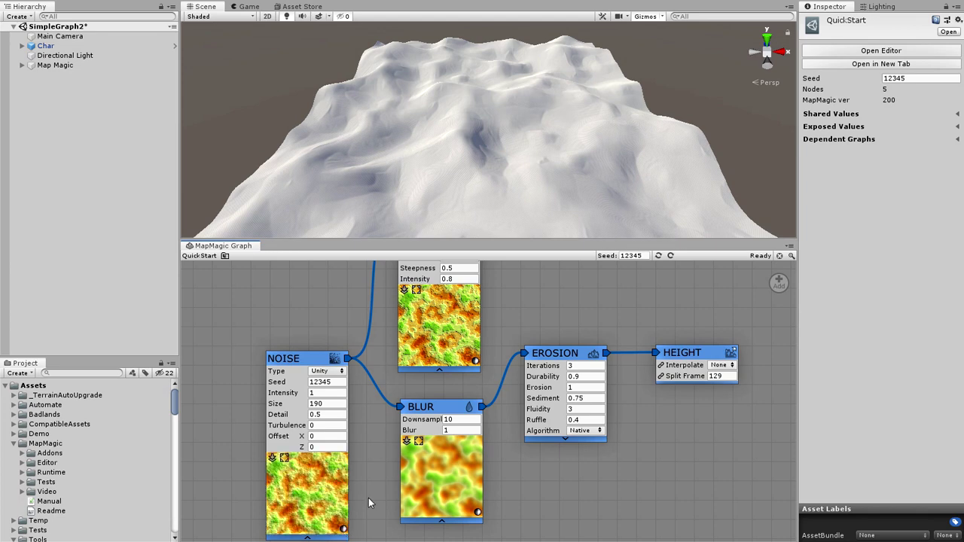
{"action": "left_click", "coordinate": [474, 362]}
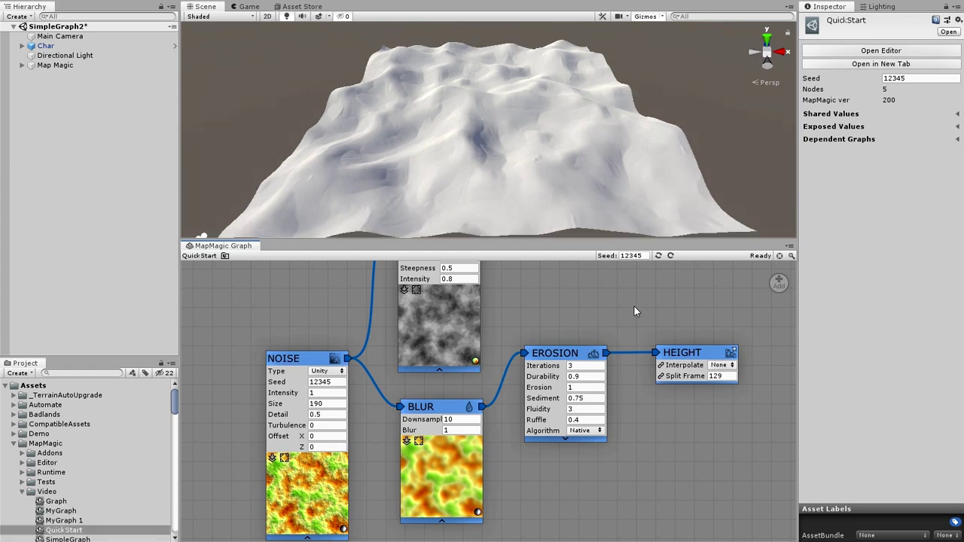
{"action": "left_click", "coordinate": [70, 65]}
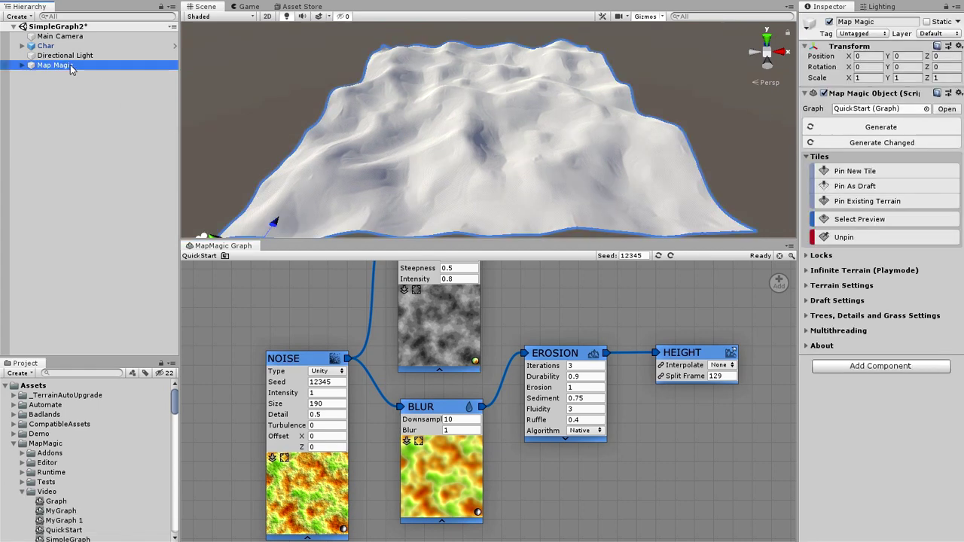
{"action": "middle_click_drag", "start_coordinate": [579, 137], "coordinate": [495, 149]}
{"action": "scroll", "coordinate": [497, 155], "scroll_direction": "down", "scroll_amount": 5}
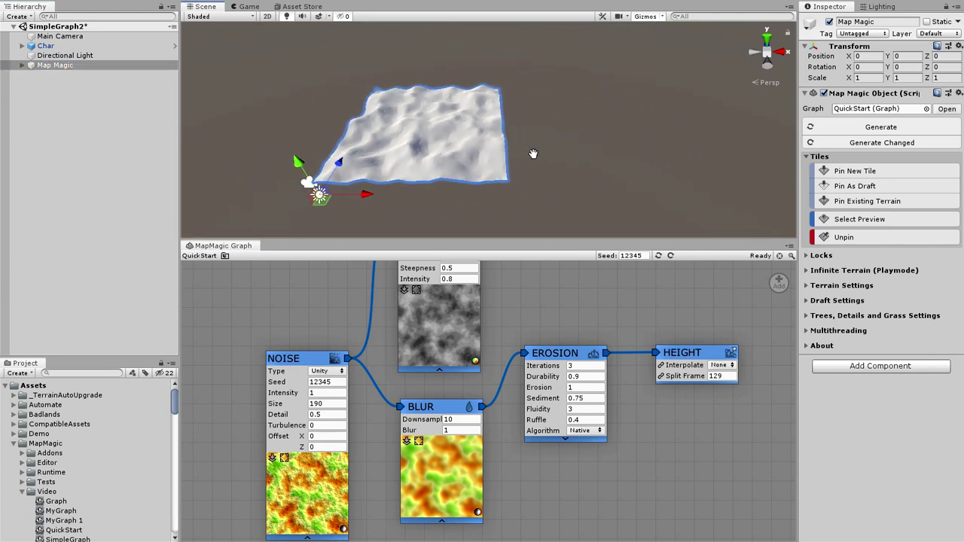
{"action": "left_click", "coordinate": [849, 174]}
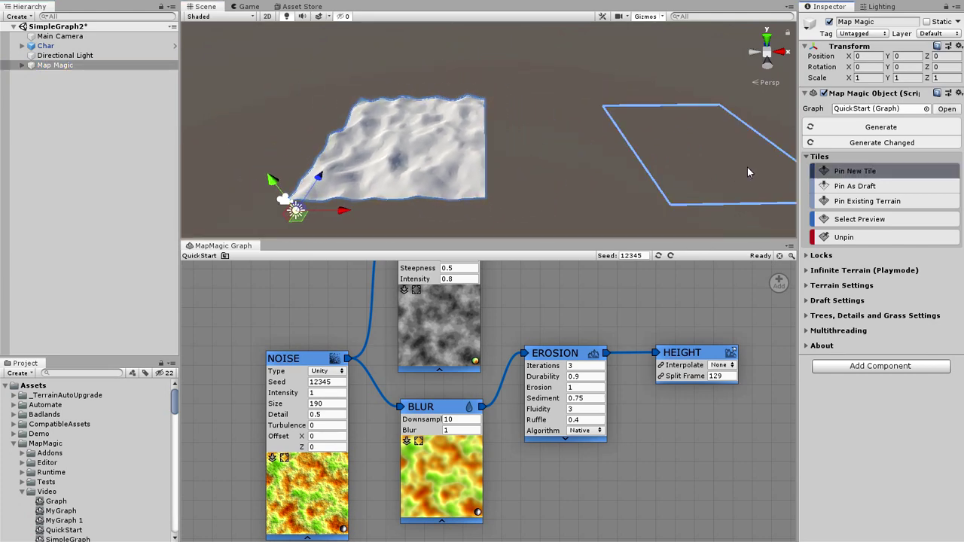
{"action": "left_click", "coordinate": [578, 156]}
{"action": "left_click", "coordinate": [839, 226]}
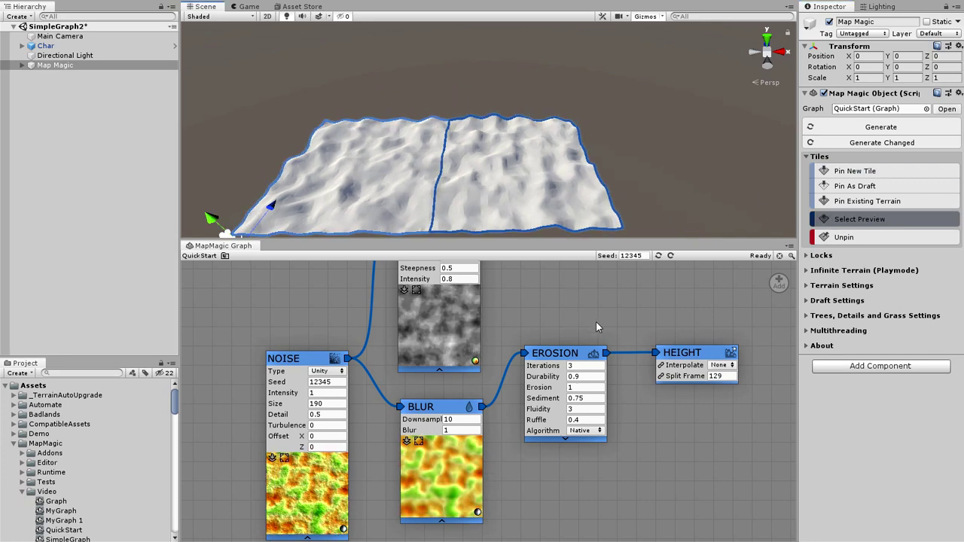
{"action": "left_click", "coordinate": [352, 175]}
{"action": "left_click", "coordinate": [495, 174]}
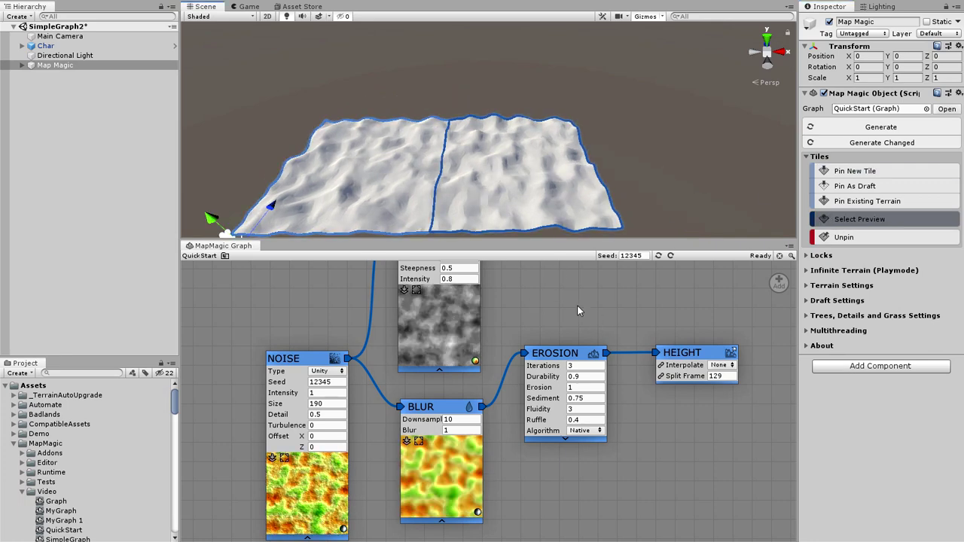
{"action": "left_click", "coordinate": [855, 238]}
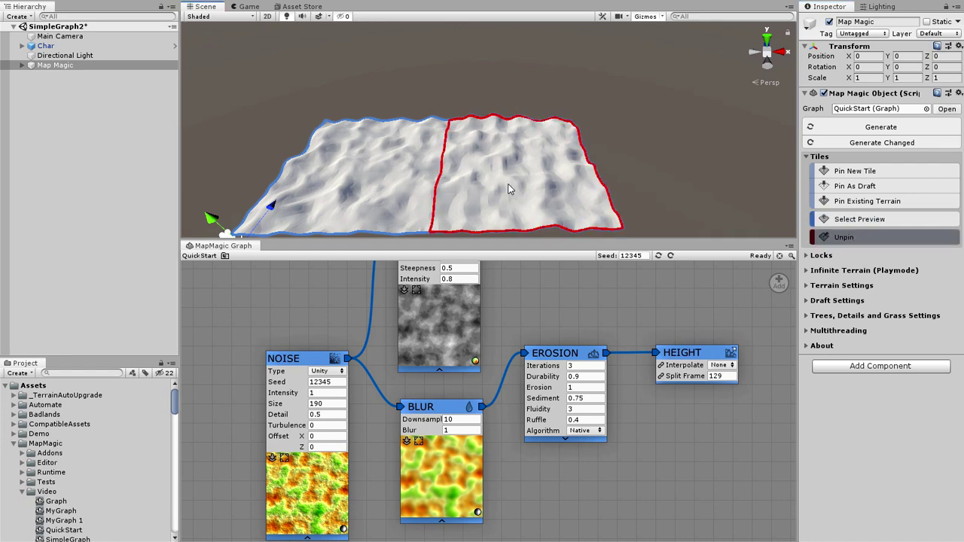
{"action": "left_click", "coordinate": [574, 155]}
{"action": "middle_click_drag", "start_coordinate": [575, 155], "coordinate": [678, 153]}
{"action": "key", "text": "f"}
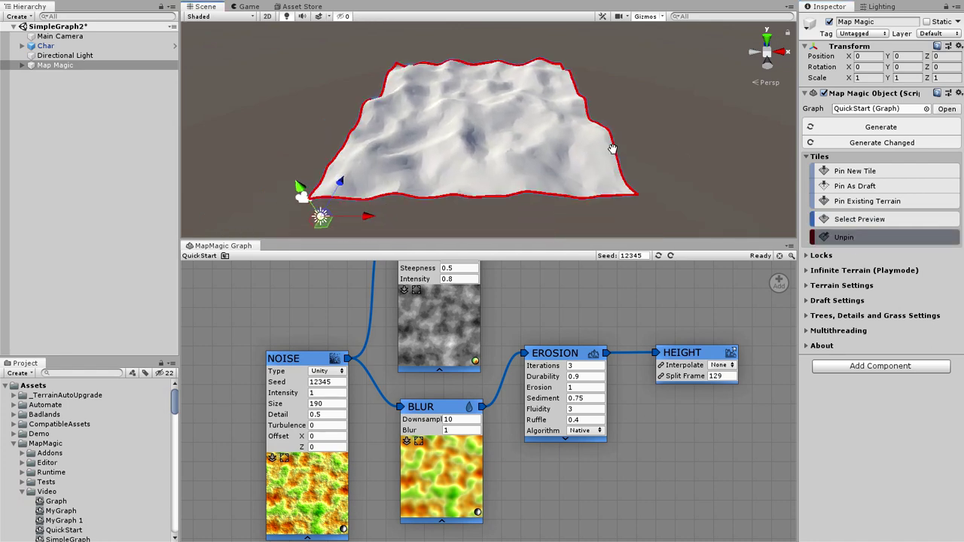
{"action": "left_click", "coordinate": [874, 239]}
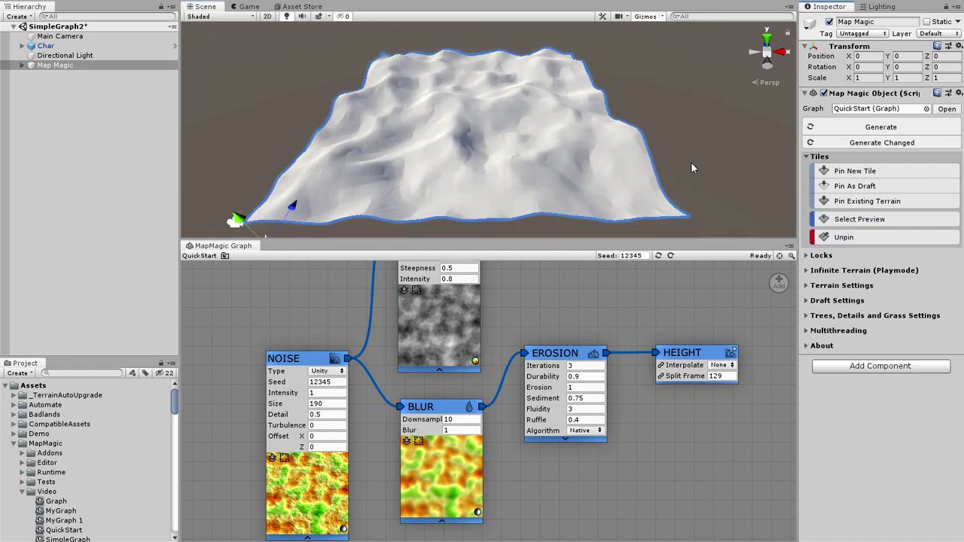